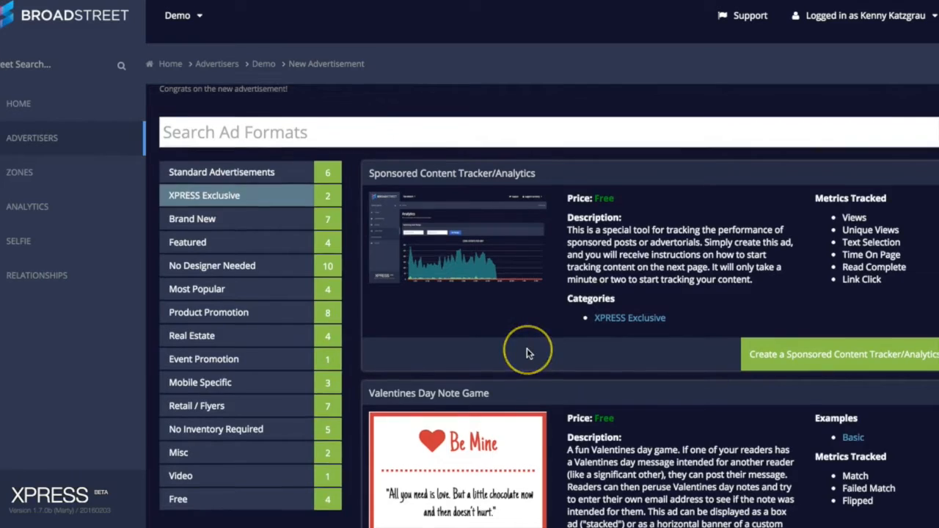
# - Examine the XPRESS Exclusive ad formats, covering the Sponsored Content Tracker/Analytics and Valentines Day Note Game descriptions and tracked metrics
pyautogui.scroll(1, 527, 352)
pyautogui.scroll(-1, 526, 354)
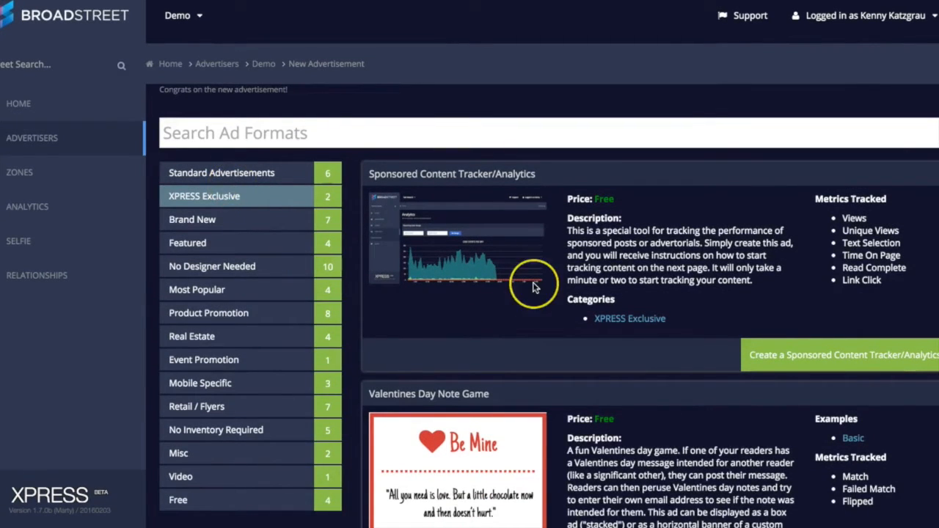
pyautogui.scroll(-2, 534, 286)
pyautogui.scroll(2, 477, 242)
pyautogui.click(418, 198)
pyautogui.click(372, 174)
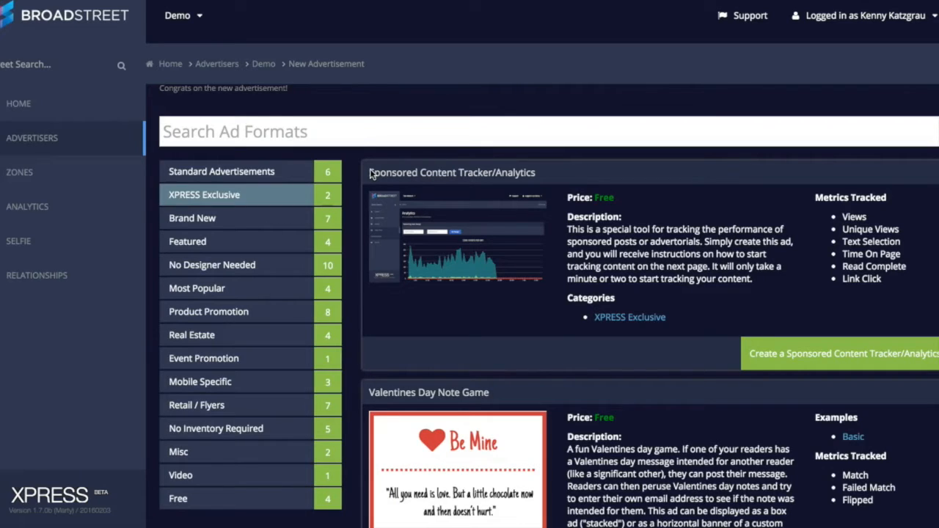
pyautogui.click(443, 211)
pyautogui.scroll(-2, 519, 415)
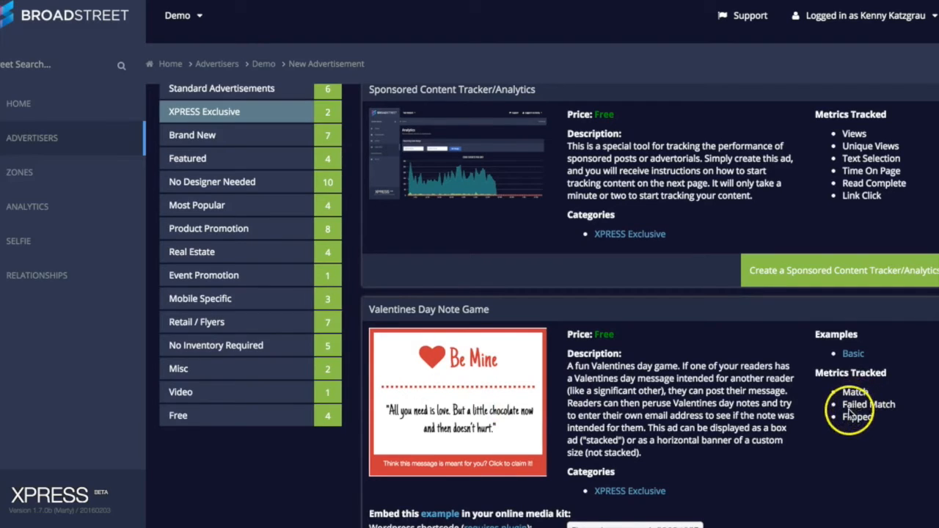
pyautogui.scroll(3, 689, 472)
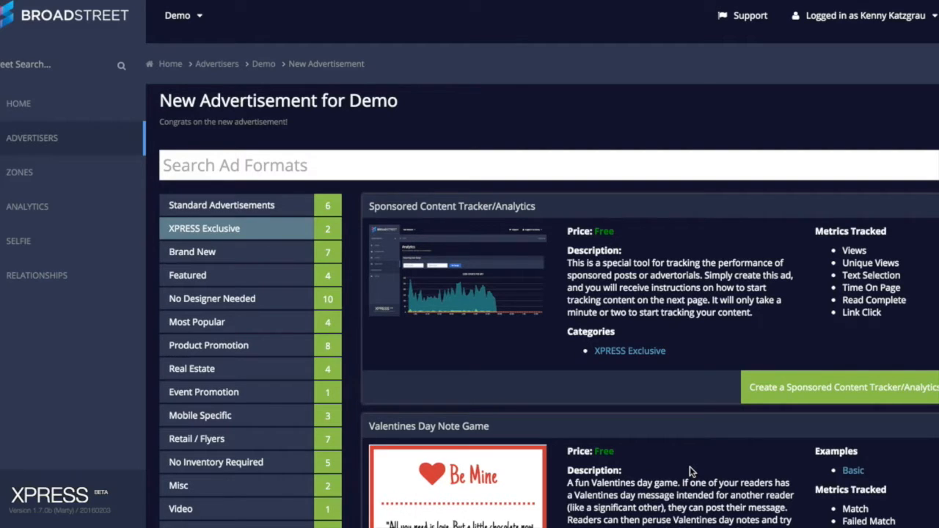
pyautogui.scroll(-2, 689, 471)
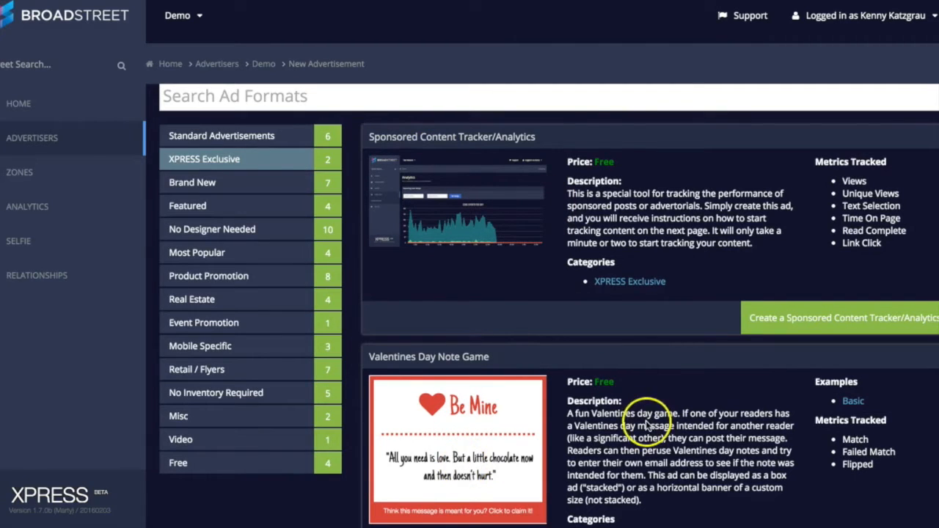
# - Filter the ad formats to Brand New and browse the Scratch Off, In-Story Ribbon, 3D Cube and Before and After entries
pyautogui.click(217, 188)
pyautogui.scroll(-2, 561, 268)
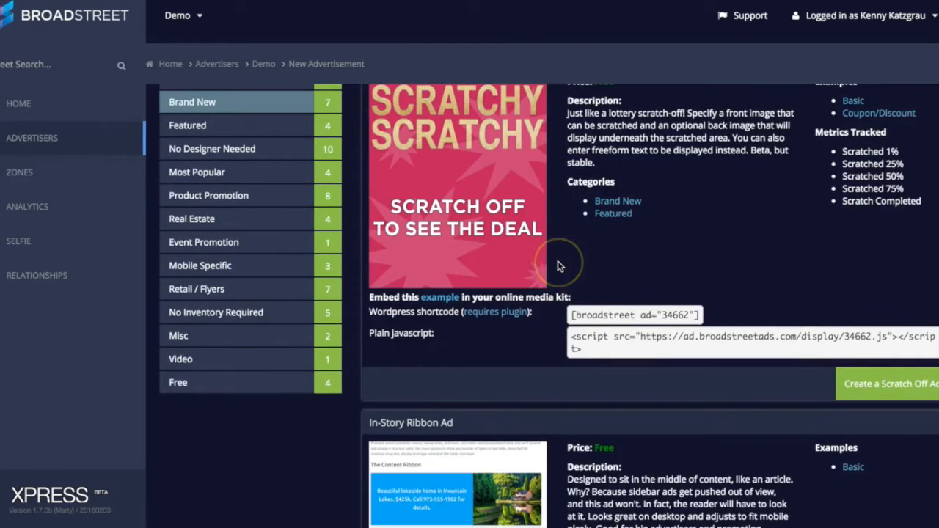
pyautogui.scroll(1, 557, 266)
pyautogui.scroll(-8, 550, 372)
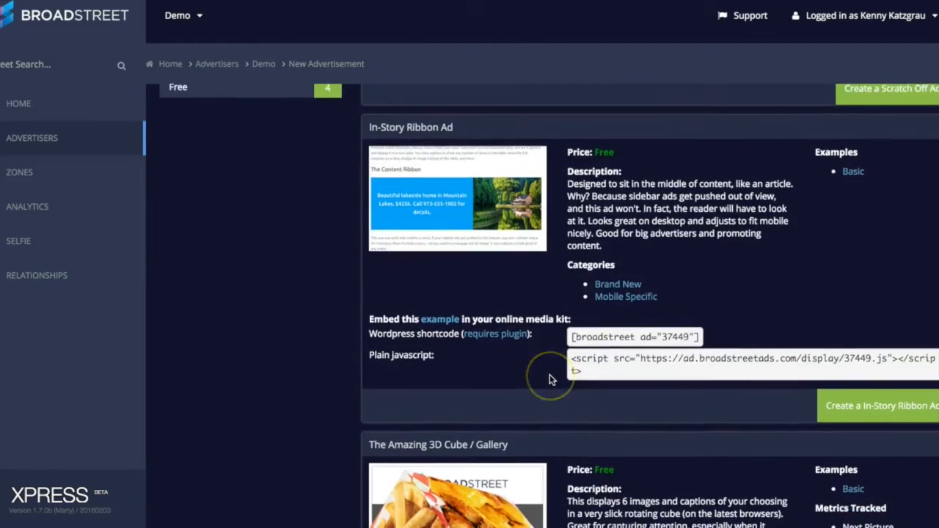
pyautogui.scroll(-1, 551, 379)
pyautogui.scroll(-4, 666, 256)
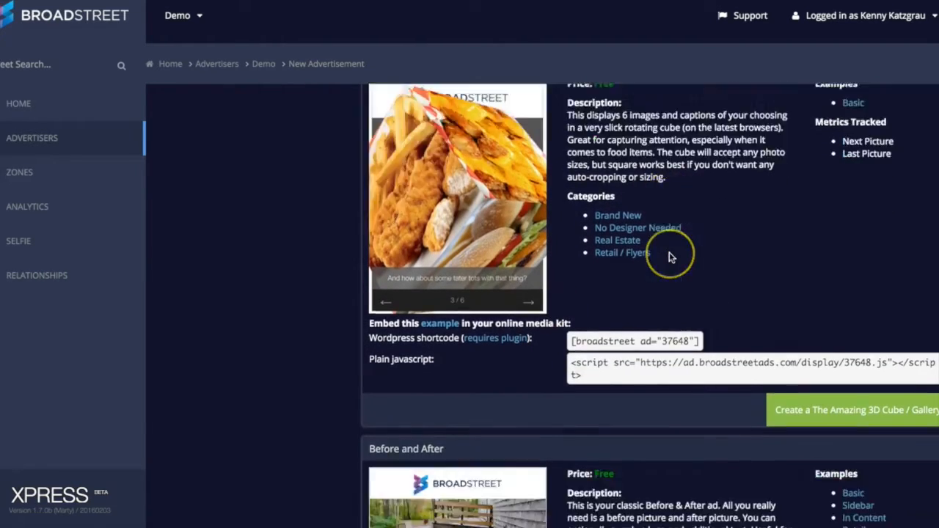
pyautogui.scroll(-2, 670, 257)
pyautogui.scroll(15, 669, 256)
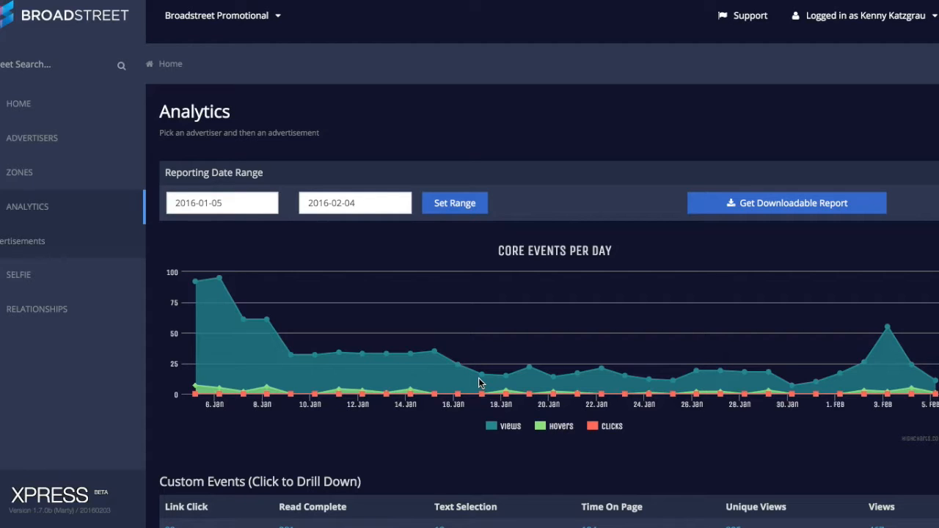
# - Examine the sponsored content analytics: the core events per day chart, the custom events table and the city and zone breakdowns
pyautogui.scroll(-2, 478, 377)
pyautogui.scroll(2, 478, 377)
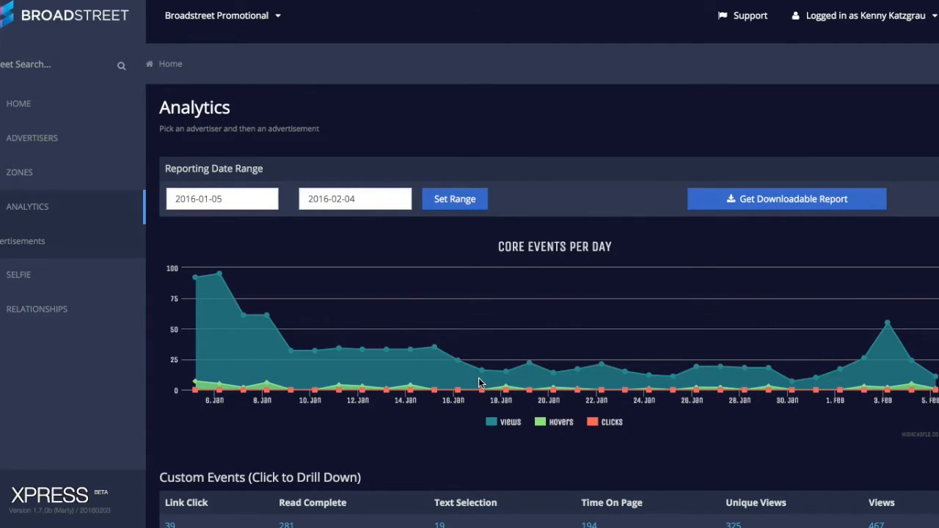
pyautogui.scroll(-1, 478, 382)
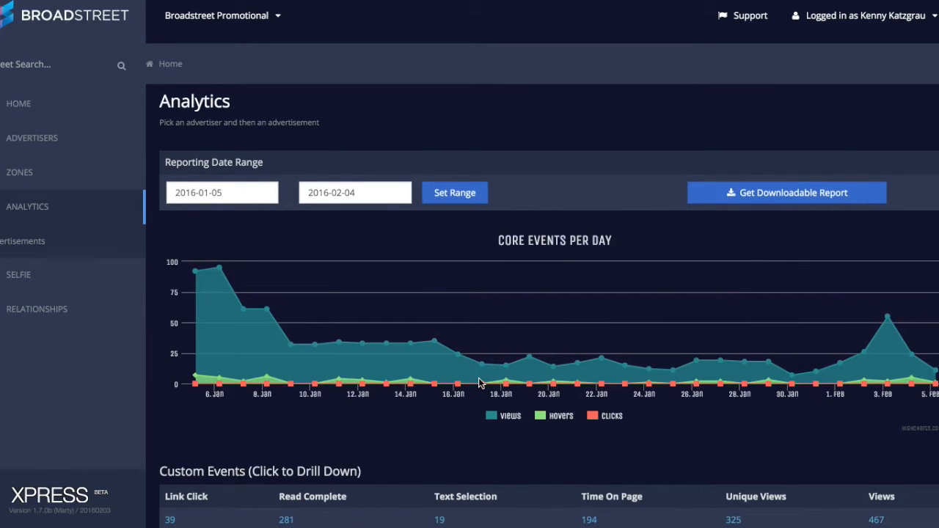
pyautogui.scroll(-2, 478, 383)
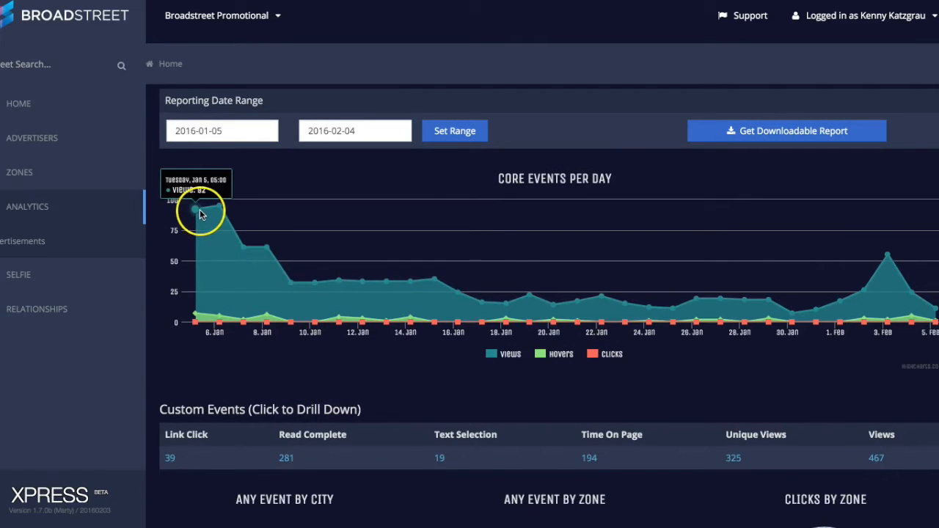
pyautogui.moveTo(217, 208)
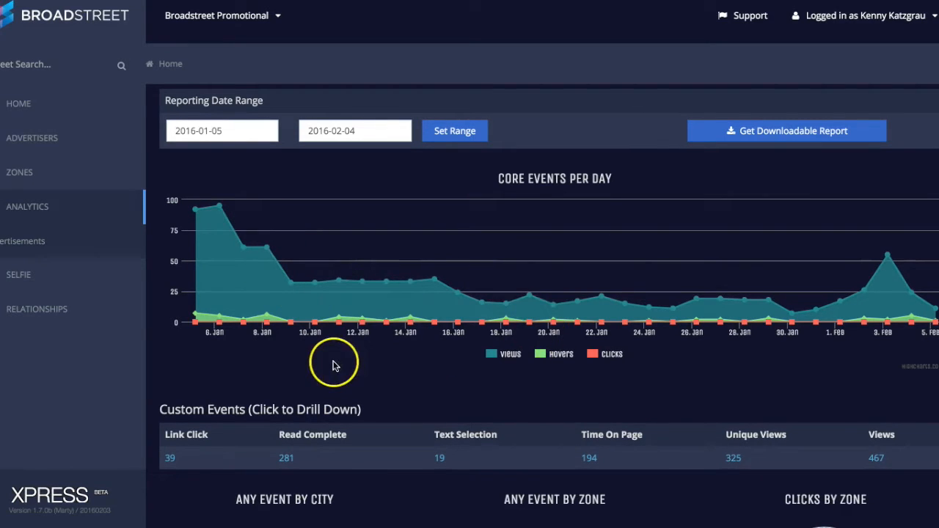
pyautogui.scroll(-2, 332, 361)
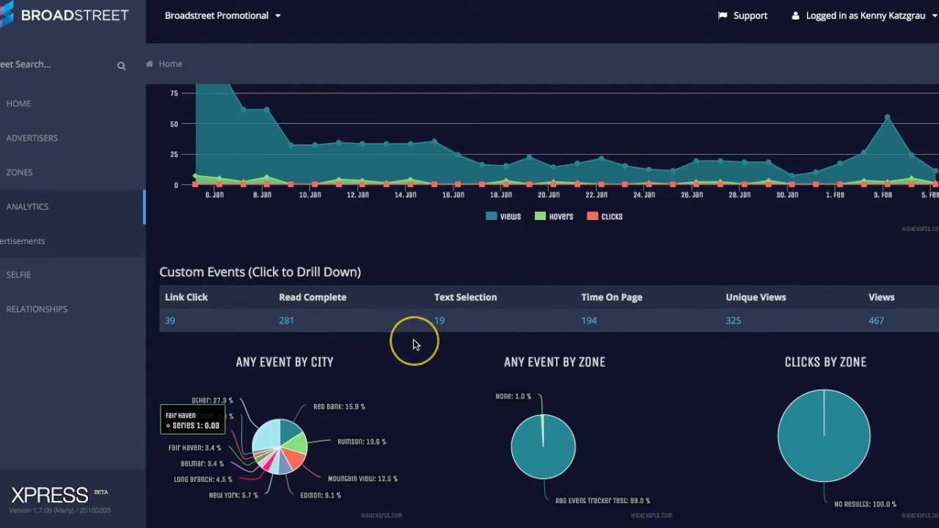
pyautogui.scroll(3, 415, 341)
pyautogui.scroll(1, 413, 339)
pyautogui.scroll(-1, 413, 339)
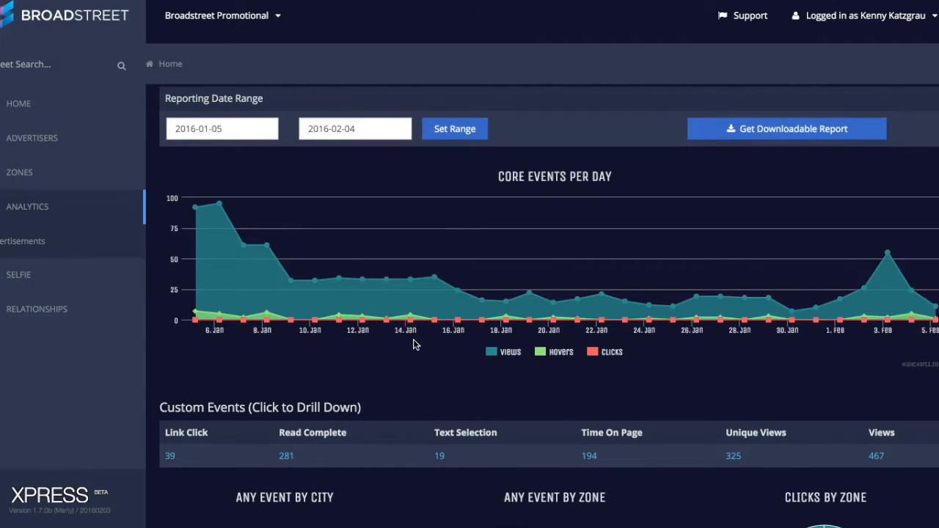
# - Drill down into the Read Complete custom event and examine its allocation by city
pyautogui.click(368, 364)
pyautogui.click(287, 456)
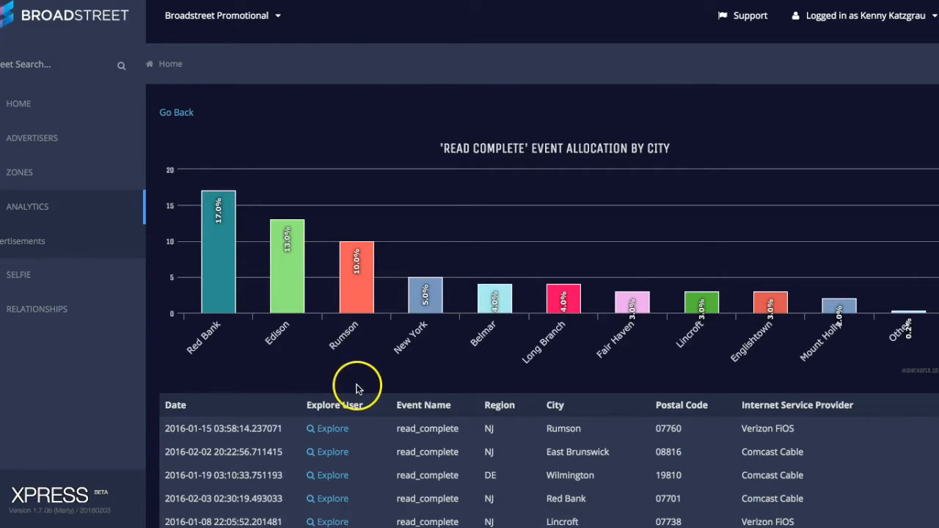
pyautogui.scroll(-2, 356, 384)
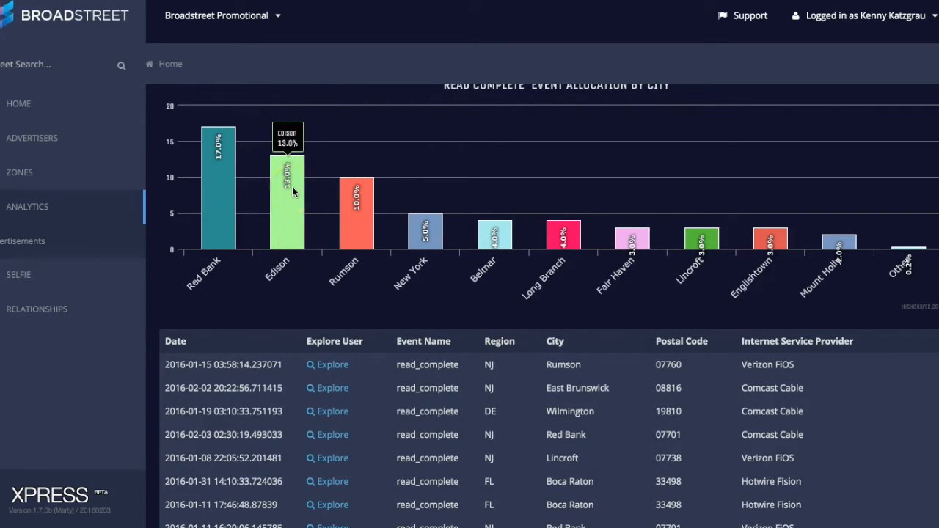
pyautogui.click(442, 238)
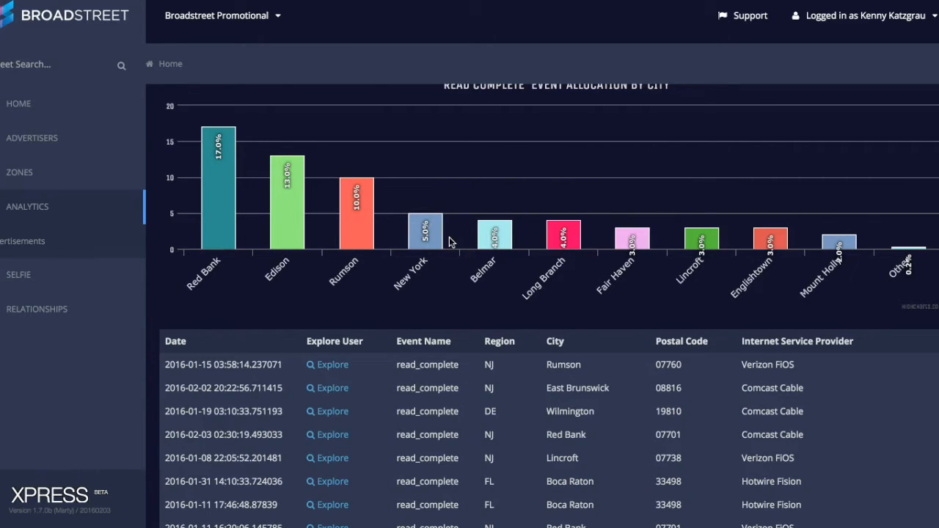
# - Read through the Read Complete event table's dates, regions, cities, postal codes and internet service providers
pyautogui.scroll(-3, 413, 297)
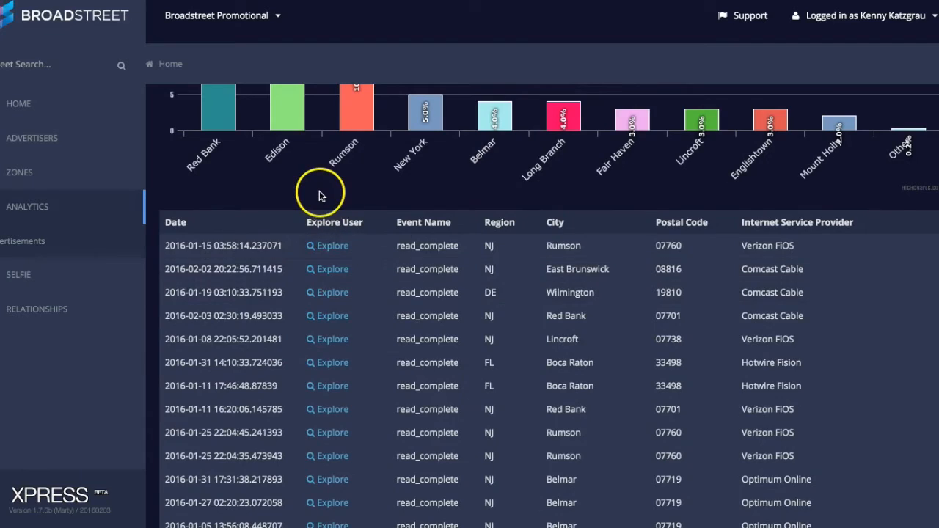
pyautogui.scroll(3, 319, 191)
pyautogui.scroll(-2, 576, 306)
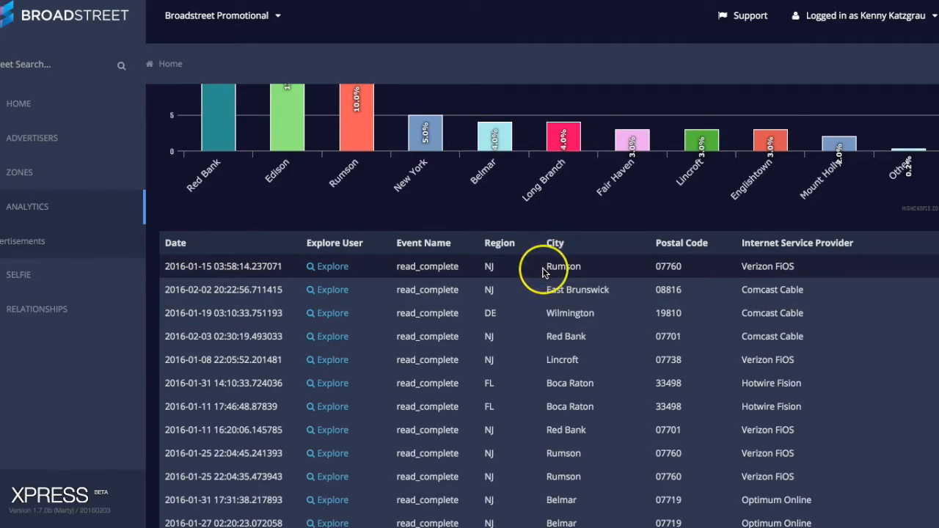
pyautogui.scroll(-2, 543, 273)
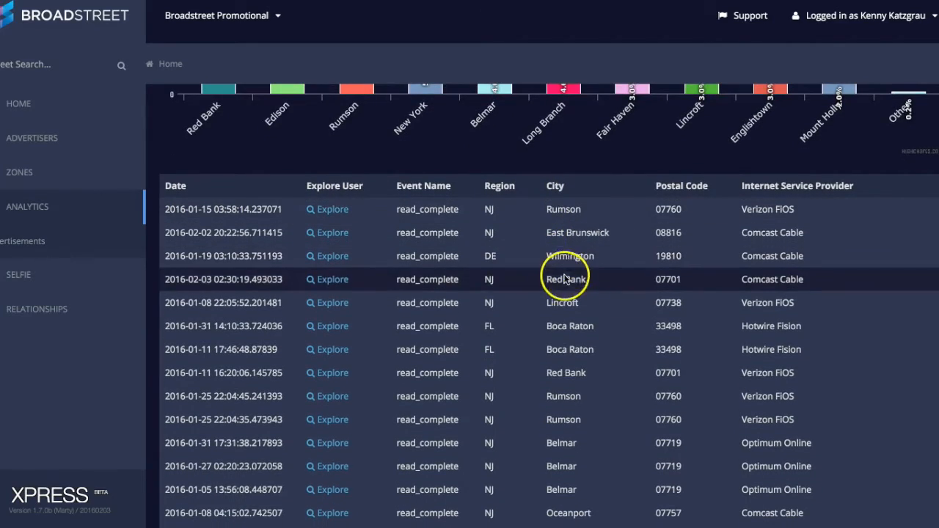
pyautogui.scroll(-20, 566, 275)
pyautogui.scroll(20, 563, 280)
pyautogui.scroll(-5, 564, 280)
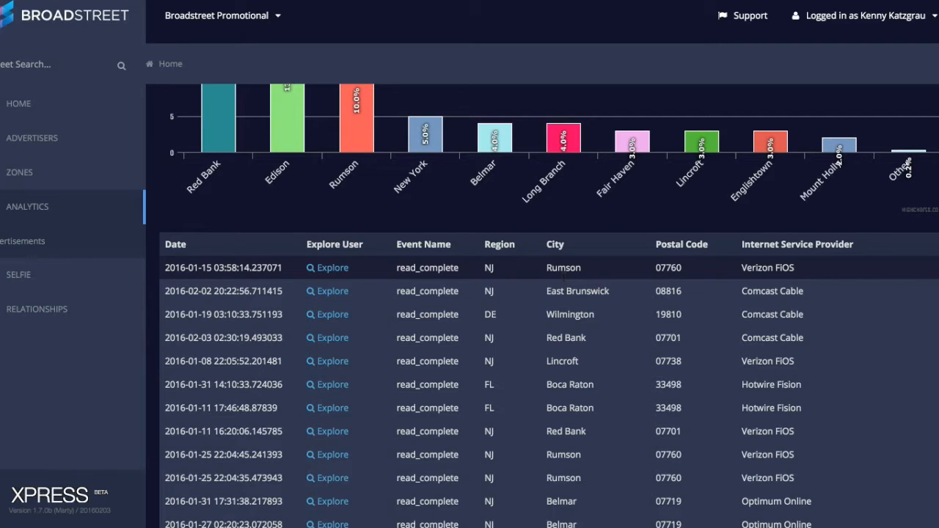
pyautogui.scroll(-1, 564, 279)
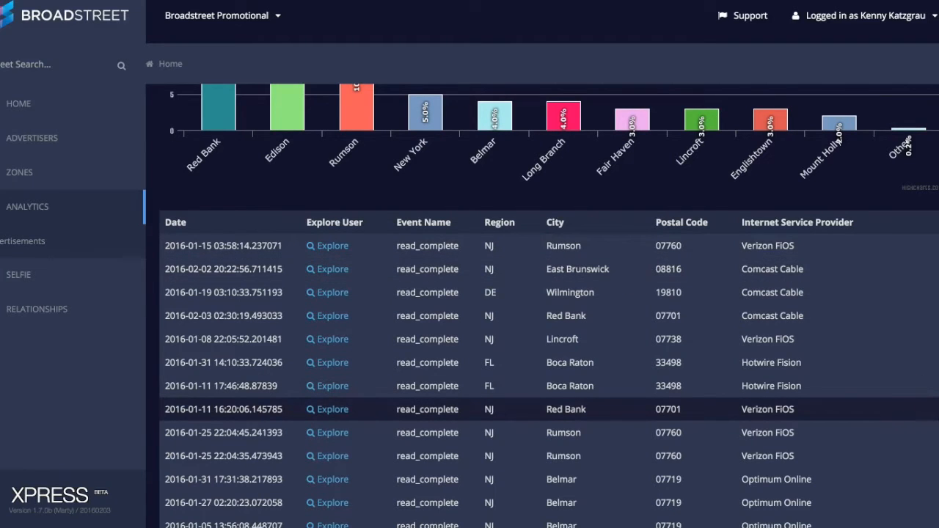
pyautogui.scroll(-3, 931, 408)
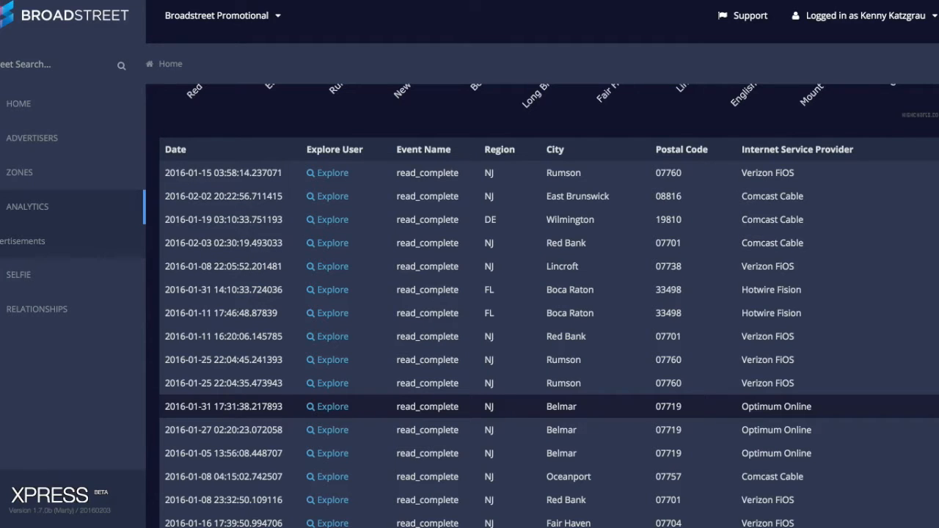
pyautogui.scroll(-2, 931, 408)
pyautogui.scroll(4, 931, 362)
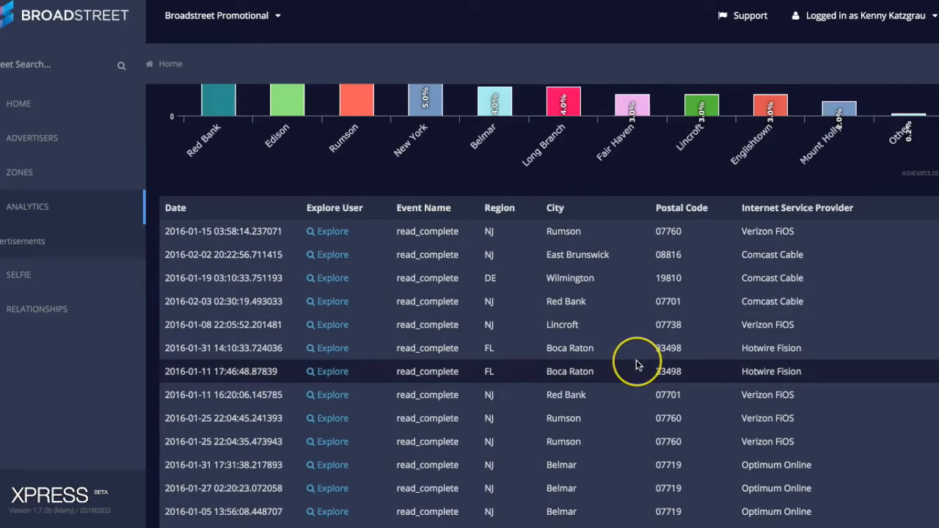
pyautogui.scroll(-5, 638, 363)
pyautogui.scroll(5, 636, 359)
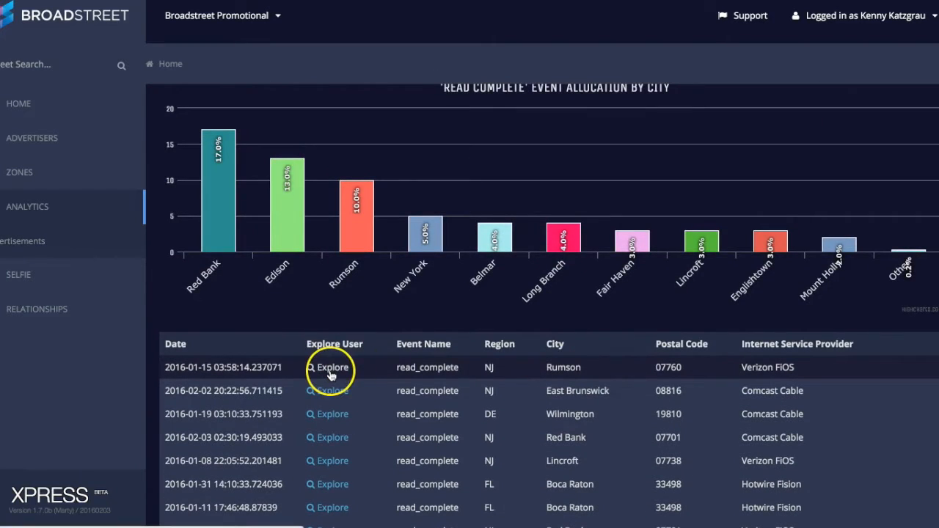
# - Explore the interaction log of the East Brunswick user, and return to the event list
pyautogui.scroll(-1, 330, 373)
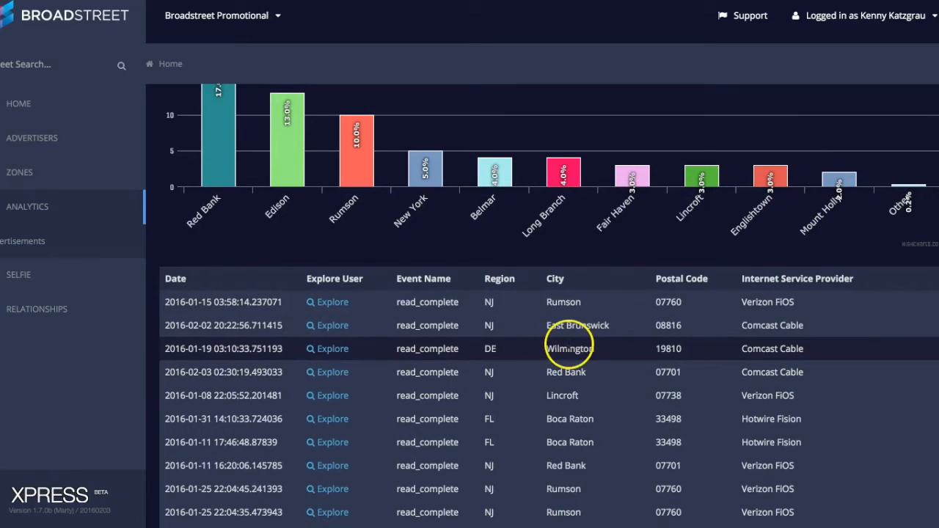
pyautogui.click(332, 328)
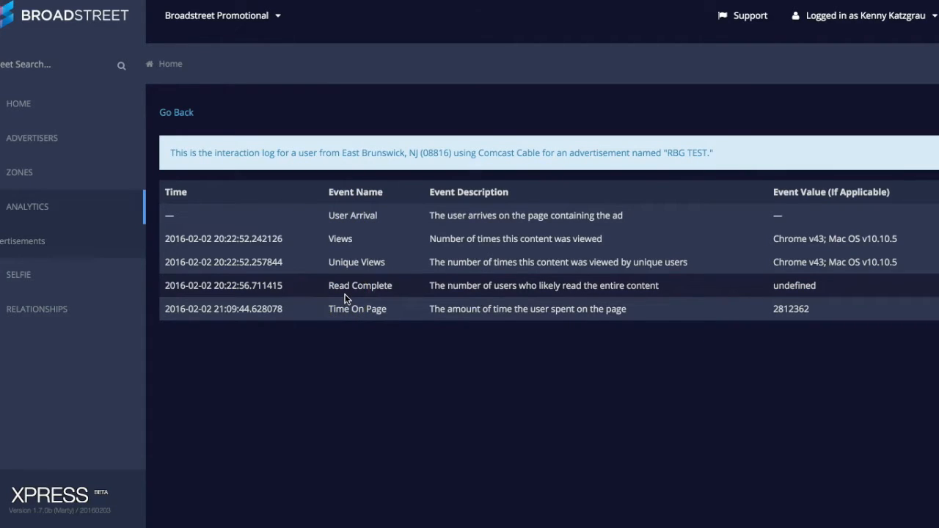
pyautogui.click(176, 112)
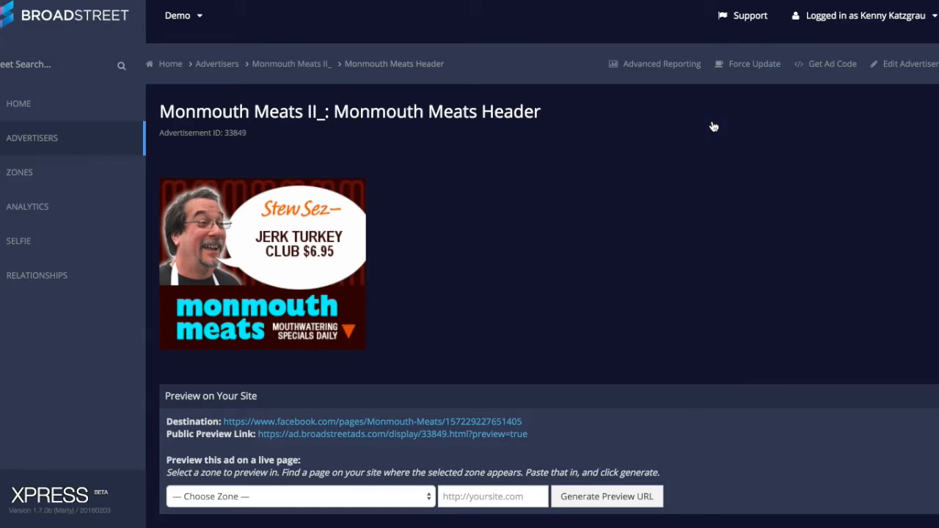
# - Open advanced reporting for the Monmouth Meats Header advertisement and generate its downloadable report
pyautogui.click(643, 77)
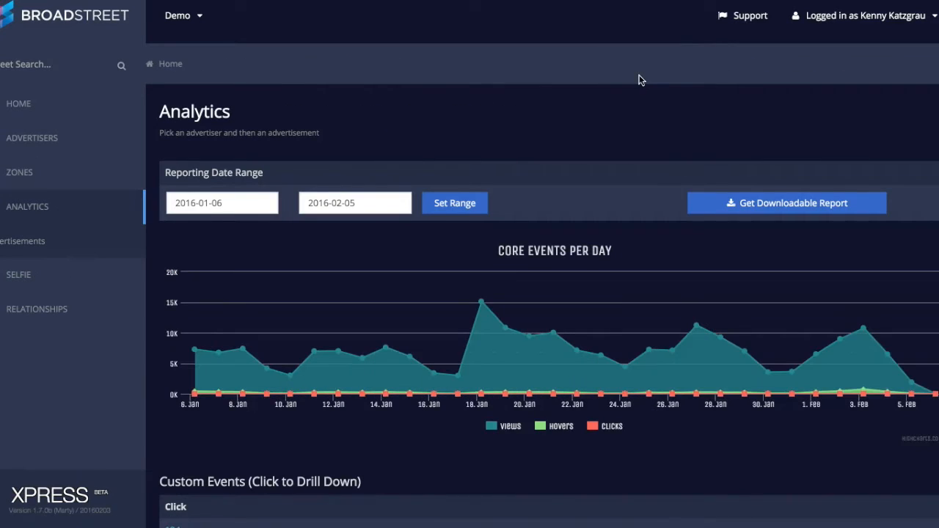
pyautogui.click(650, 247)
pyautogui.scroll(-3, 650, 248)
pyautogui.scroll(3, 652, 250)
pyautogui.click(782, 207)
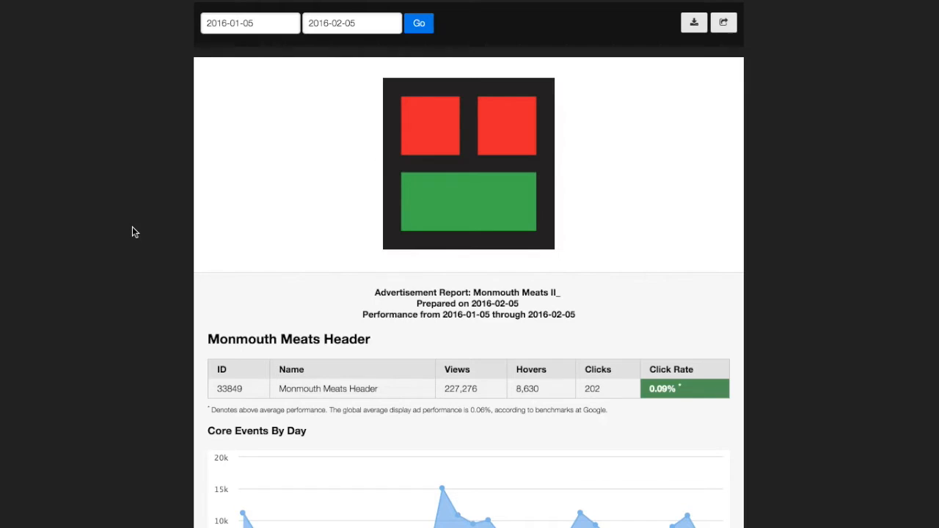
# - Examine the Monmouth Meats Header report's performance summary, click rate and core events by day chart
pyautogui.scroll(-2, 132, 227)
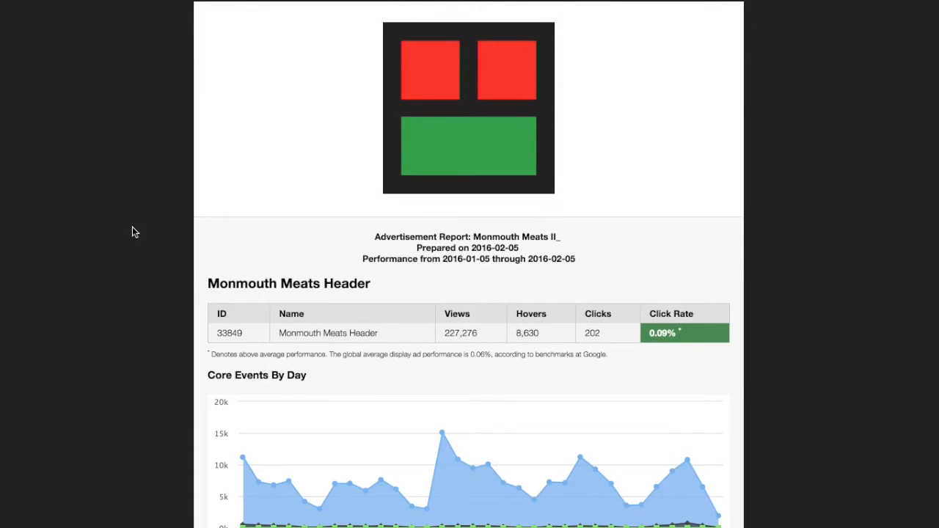
pyautogui.scroll(2, 134, 232)
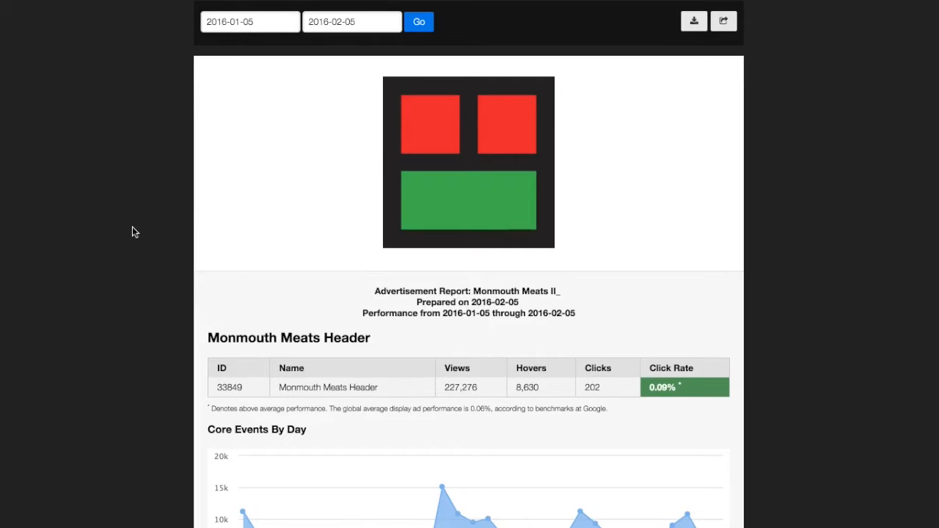
pyautogui.scroll(-2, 133, 228)
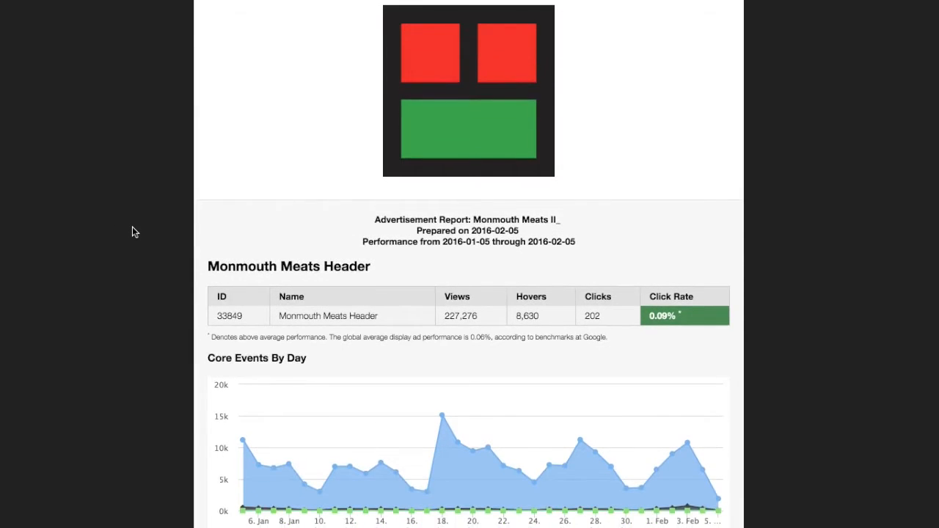
pyautogui.scroll(-4, 132, 232)
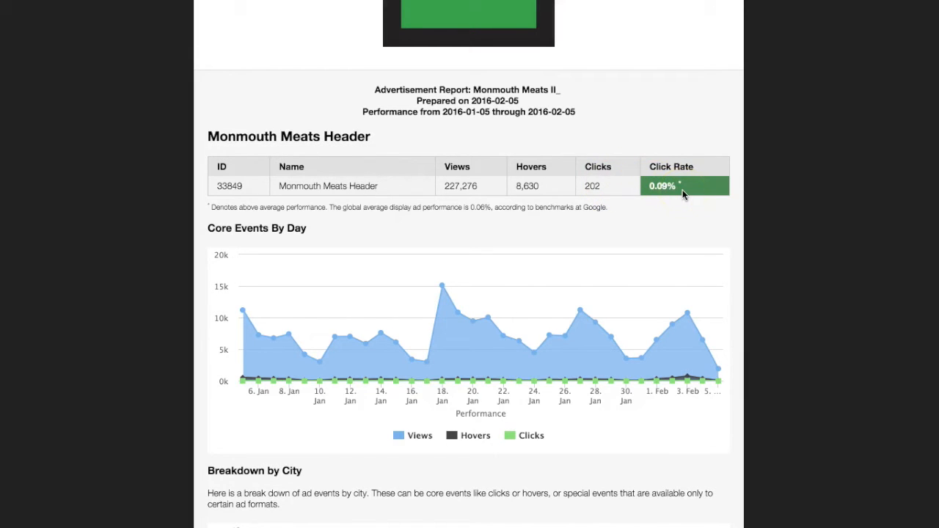
# - Examine the Core Events By Day and Breakdown by City charts in the Monmouth Meats Header report
pyautogui.scroll(-3, 513, 241)
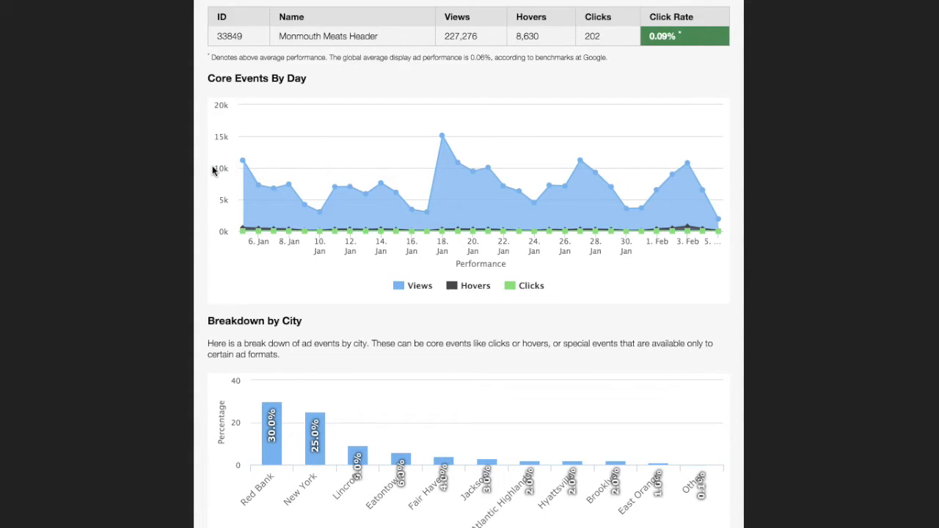
pyautogui.moveTo(295, 199)
pyautogui.scroll(-3, 684, 334)
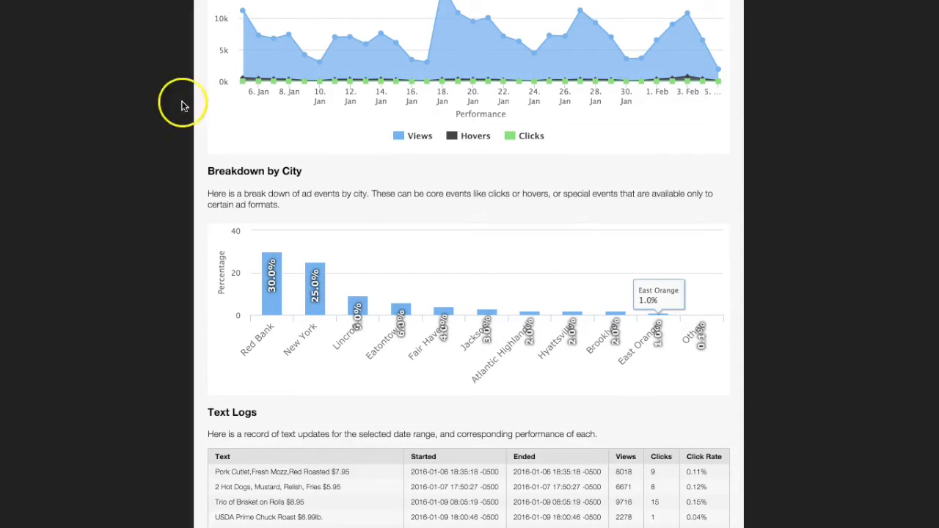
pyautogui.moveTo(265, 273)
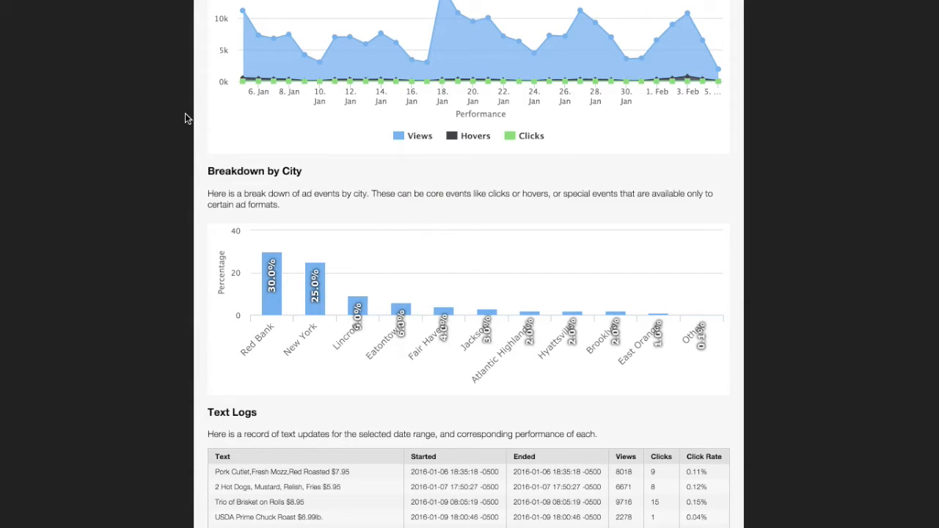
pyautogui.scroll(-3, 164, 151)
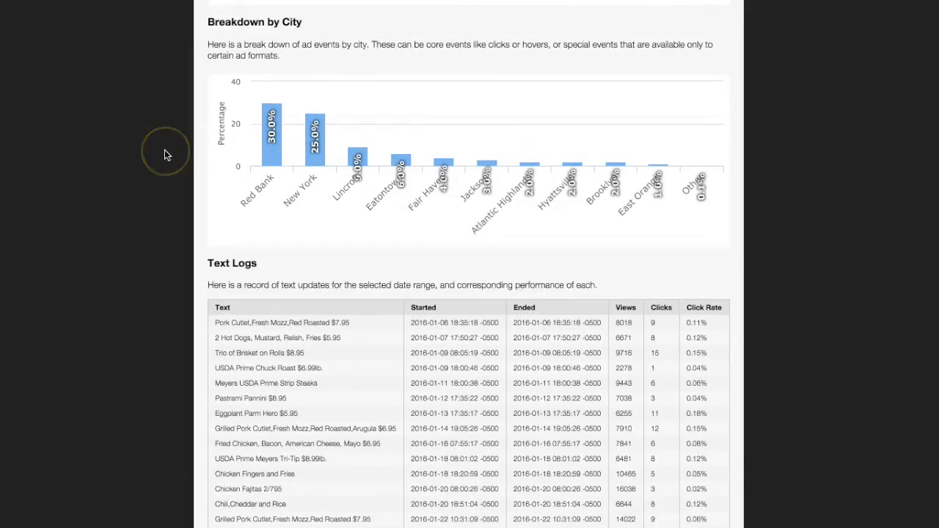
# - Read the report's Text Logs table, comparing the views, clicks and click rate of each text update
pyautogui.scroll(-3, 165, 149)
pyautogui.click(240, 176)
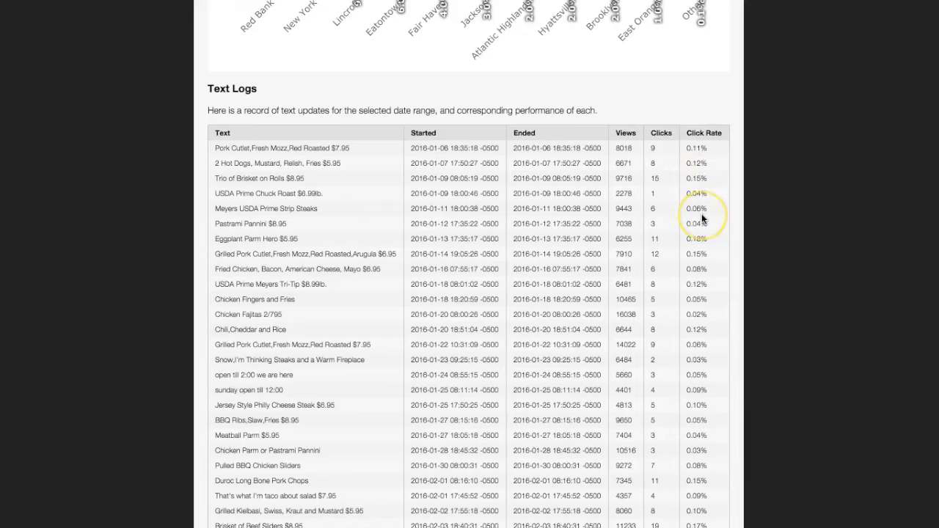
pyautogui.scroll(-2, 702, 218)
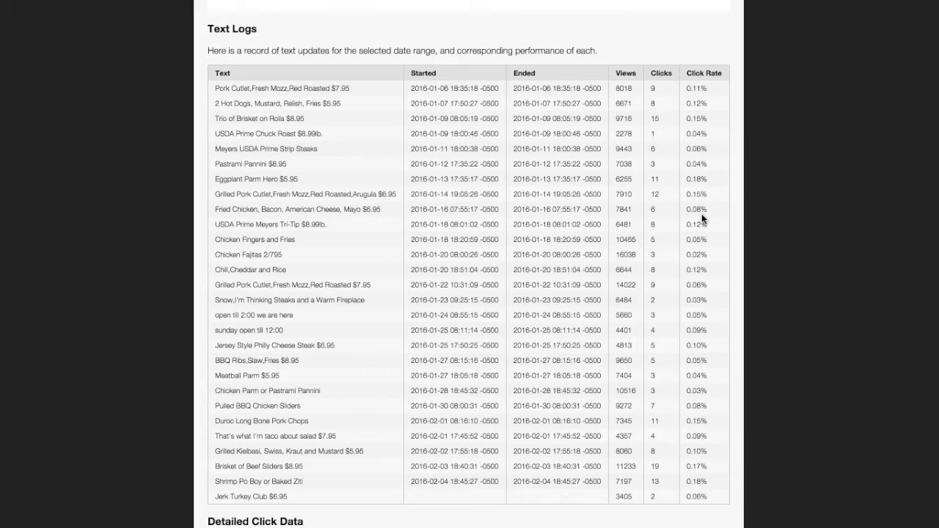
pyautogui.scroll(-1, 701, 218)
pyautogui.scroll(6, 701, 218)
pyautogui.scroll(2, 701, 218)
pyautogui.scroll(-4, 703, 216)
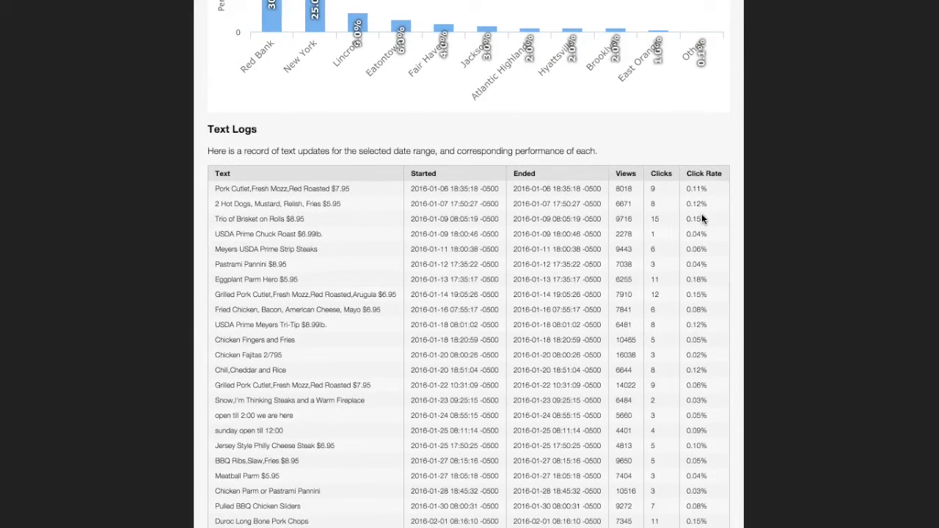
pyautogui.click(531, 297)
pyautogui.scroll(-5, 530, 297)
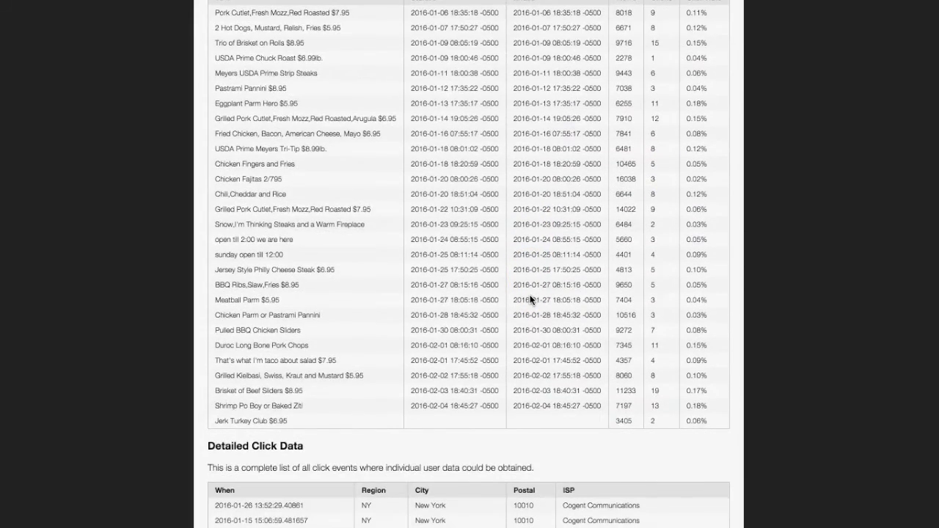
# - Read through the Detailed Click Data table's dates, regions, cities, postal codes and ISPs down to its last row
pyautogui.scroll(-3, 530, 299)
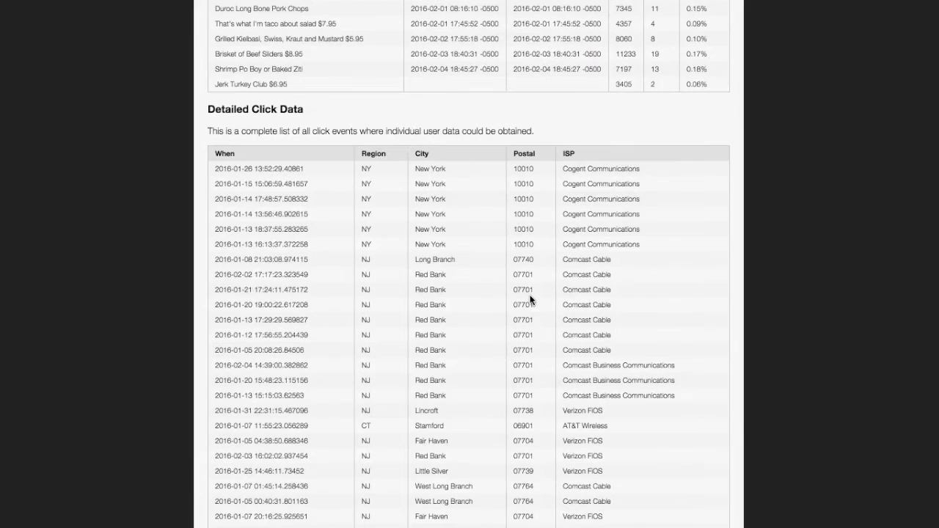
pyautogui.scroll(-1, 530, 299)
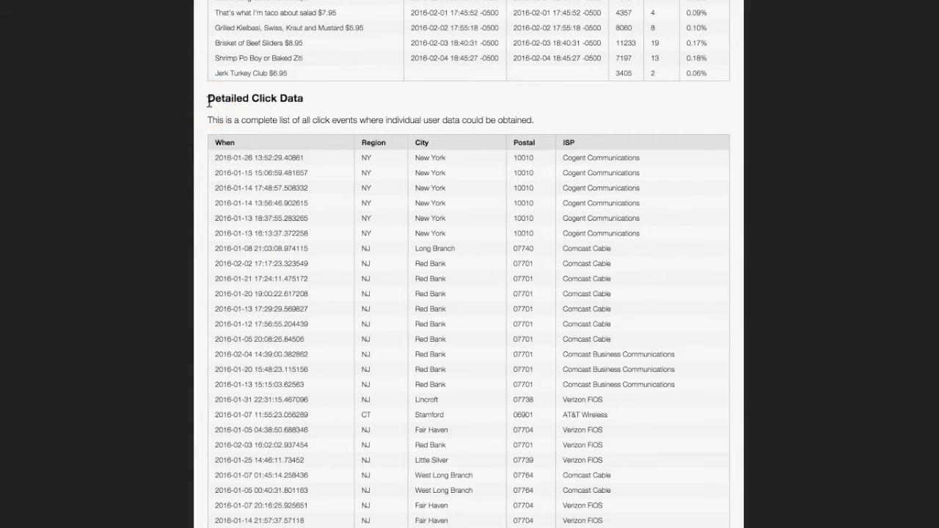
pyautogui.scroll(20, 209, 101)
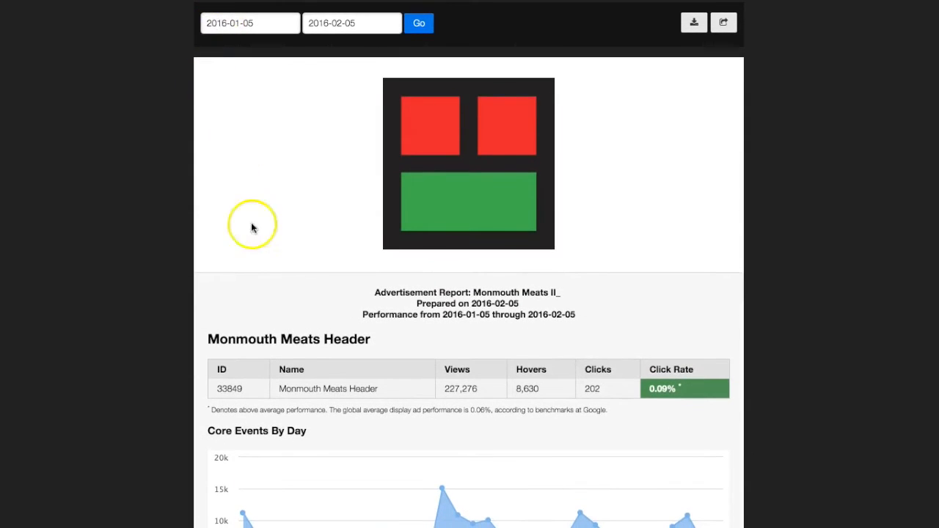
pyautogui.scroll(-20, 258, 252)
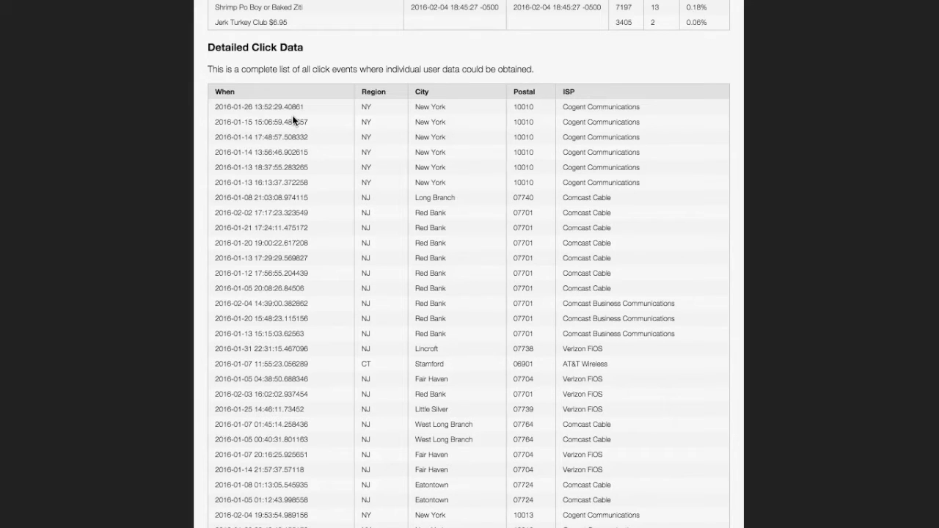
pyautogui.scroll(-2, 250, 179)
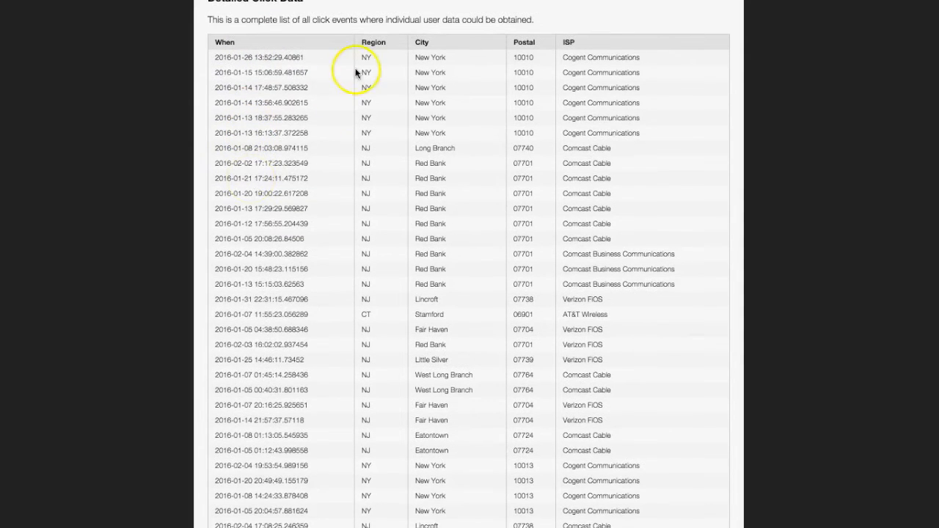
pyautogui.scroll(-6, 329, 273)
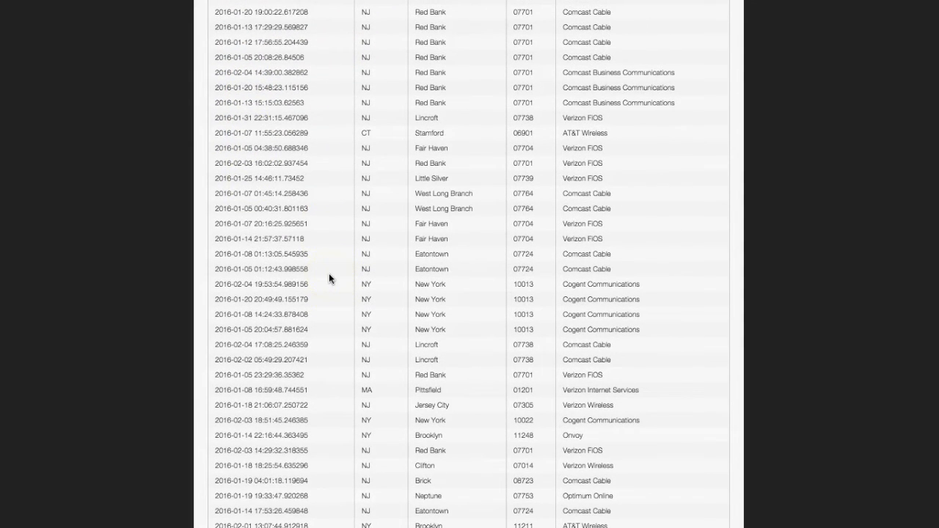
pyautogui.scroll(-9, 329, 274)
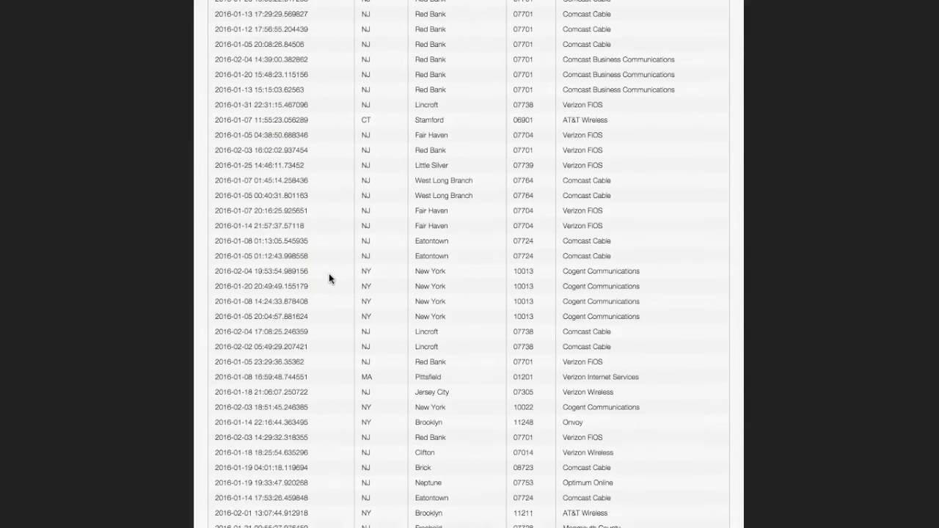
pyautogui.scroll(-11, 329, 277)
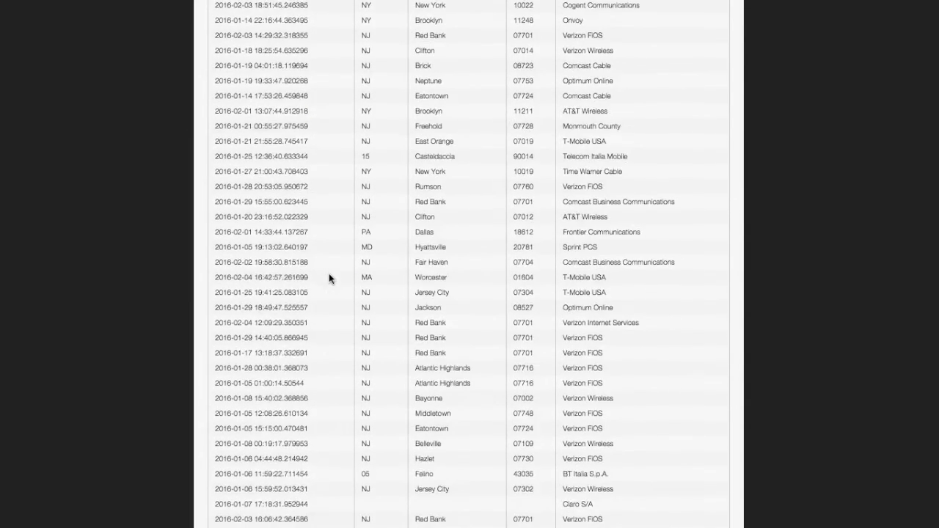
pyautogui.scroll(-10, 328, 278)
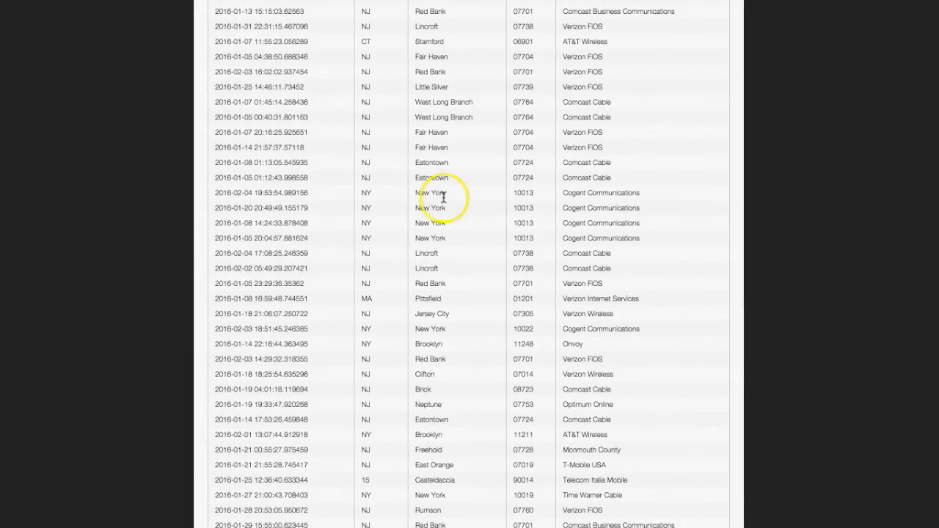
pyautogui.scroll(-5, 418, 253)
pyautogui.scroll(-20, 417, 252)
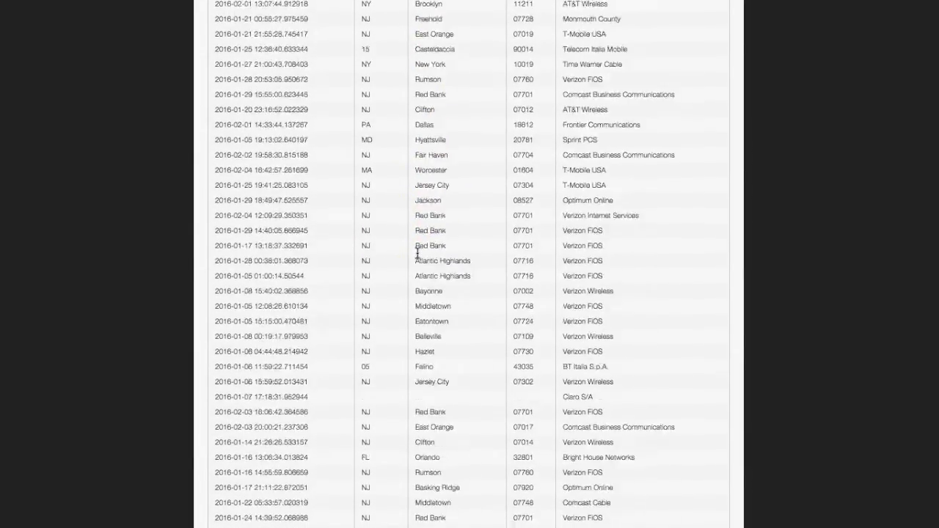
pyautogui.scroll(-20, 417, 252)
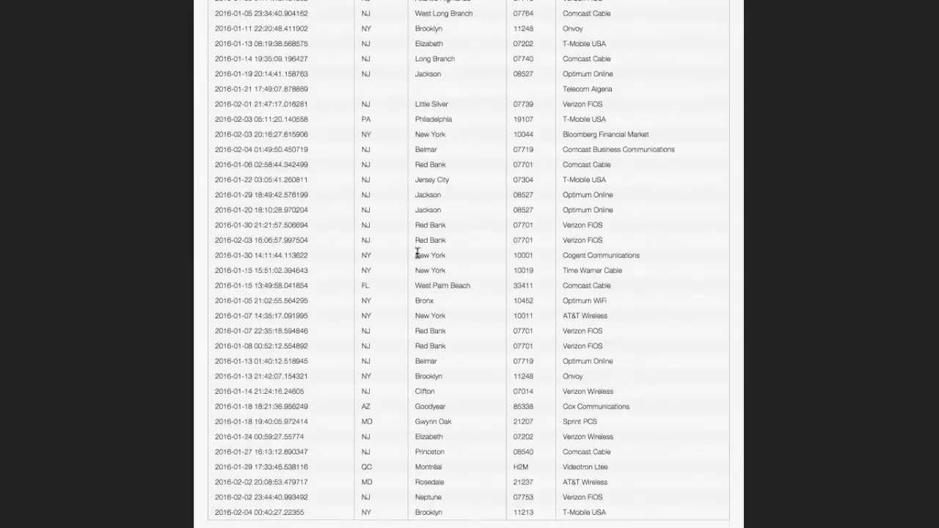
# - Download the Monmouth Meats Header advertisement report as a PDF
pyautogui.scroll(20, 417, 252)
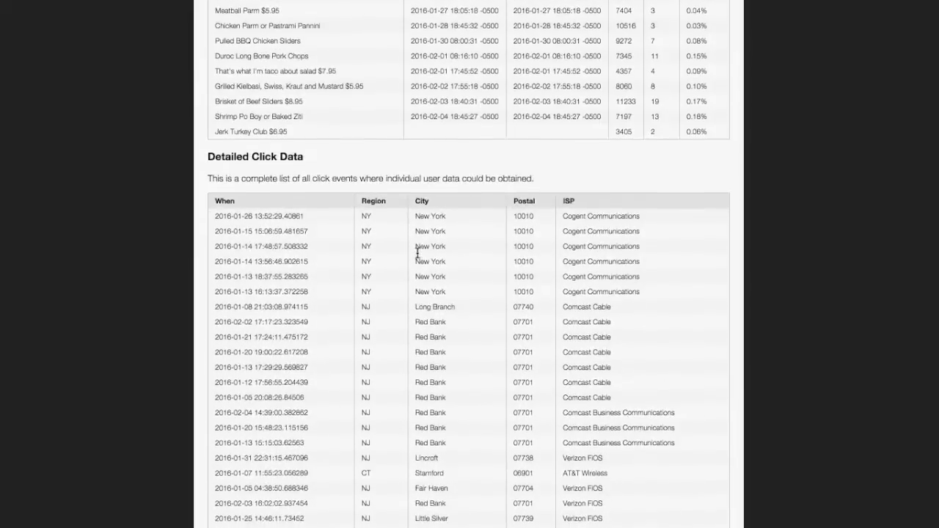
pyautogui.scroll(15, 417, 252)
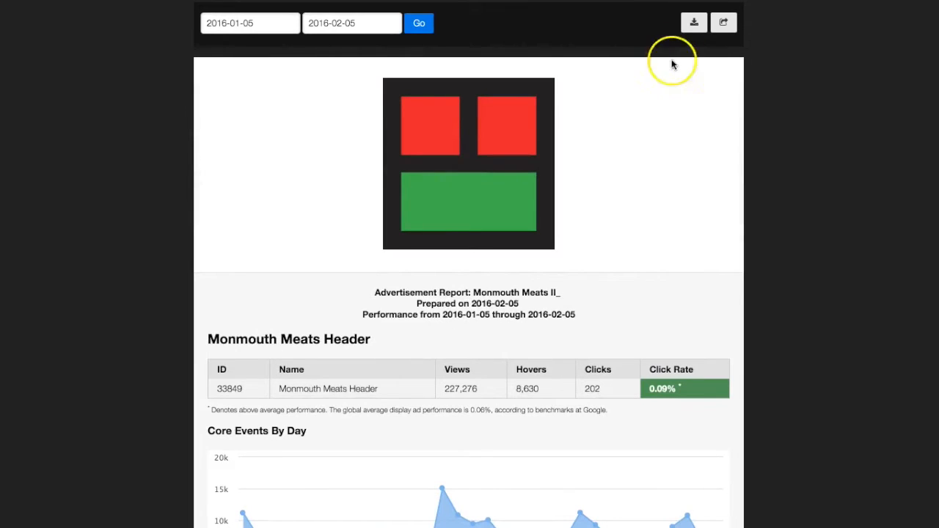
pyautogui.click(694, 24)
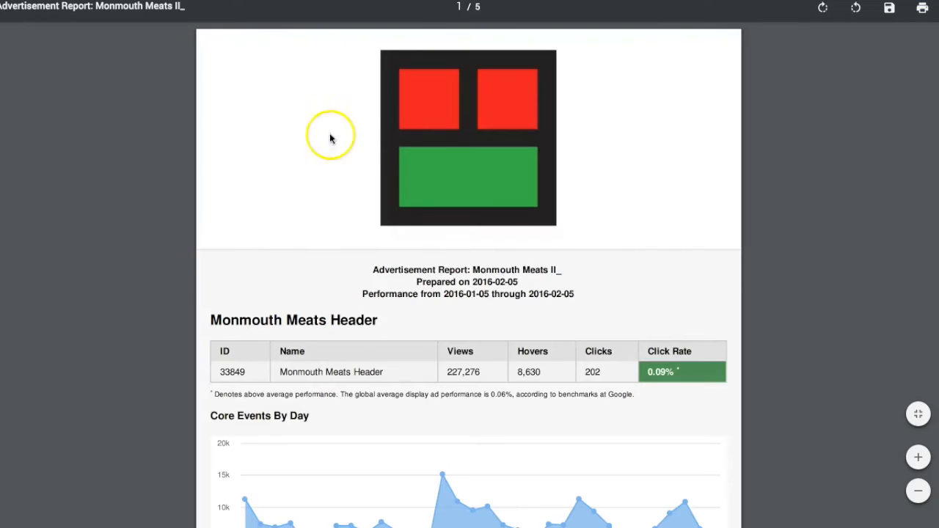
# - Look through the PDF report's daily events and city charts, text logs and detailed click data
pyautogui.scroll(-6, 330, 185)
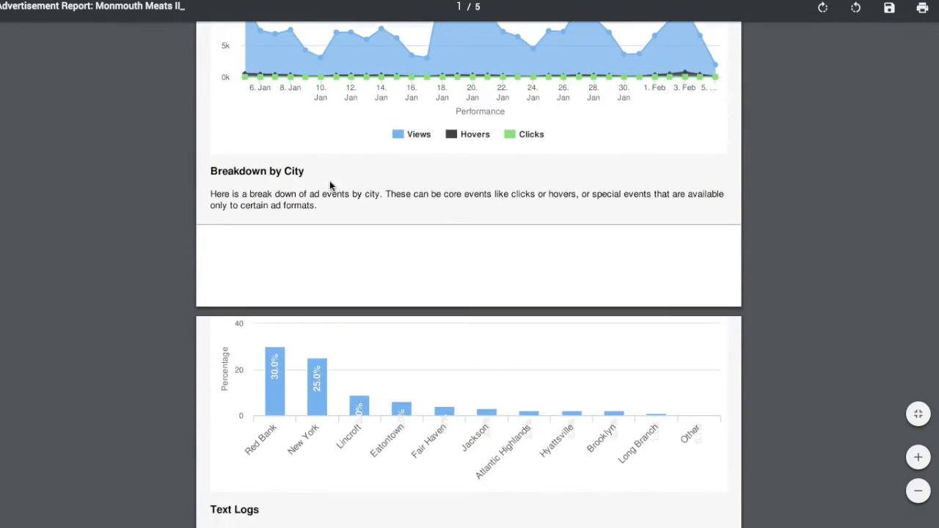
pyautogui.scroll(2, 329, 185)
pyautogui.scroll(-3, 474, 164)
pyautogui.scroll(-1, 475, 165)
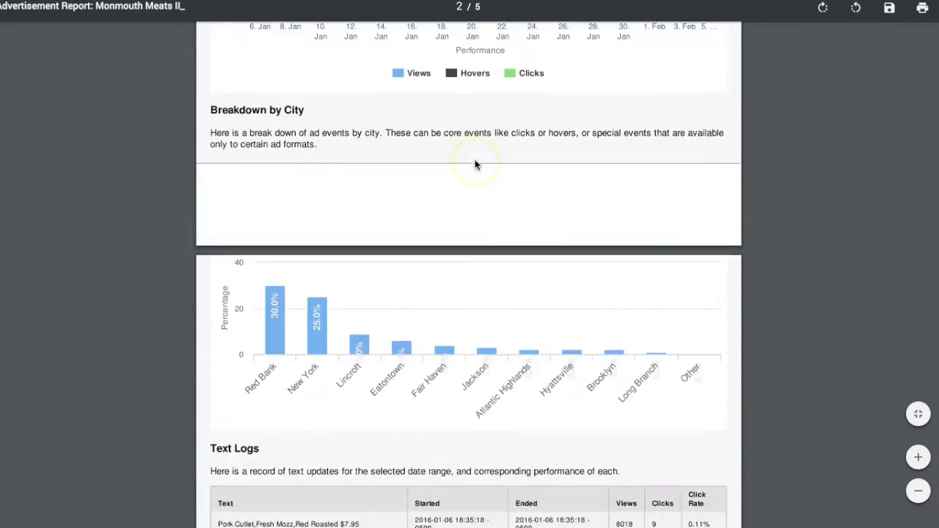
pyautogui.scroll(-7, 475, 164)
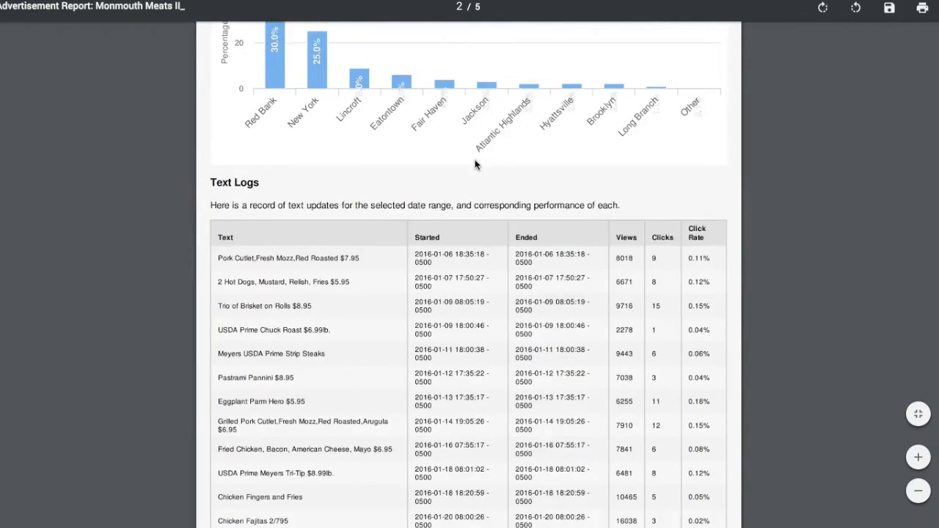
pyautogui.scroll(-17, 474, 159)
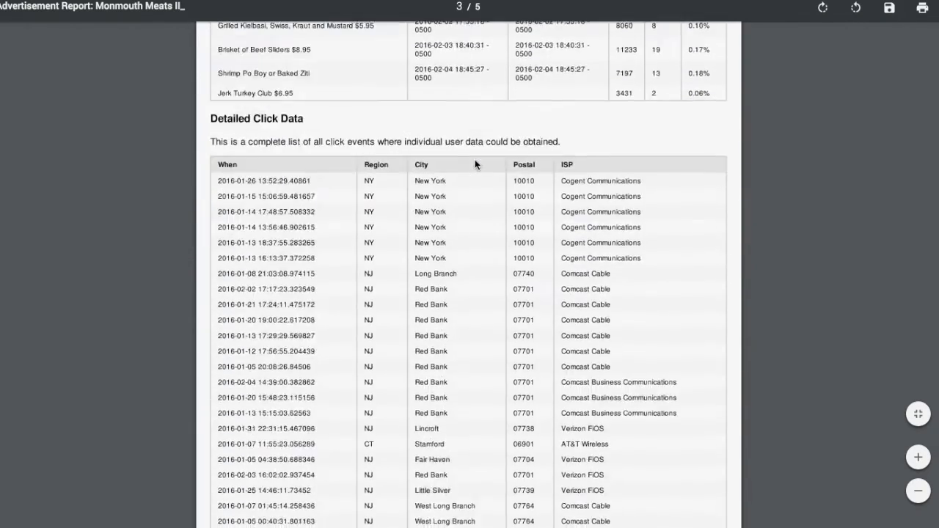
pyautogui.scroll(20, 474, 165)
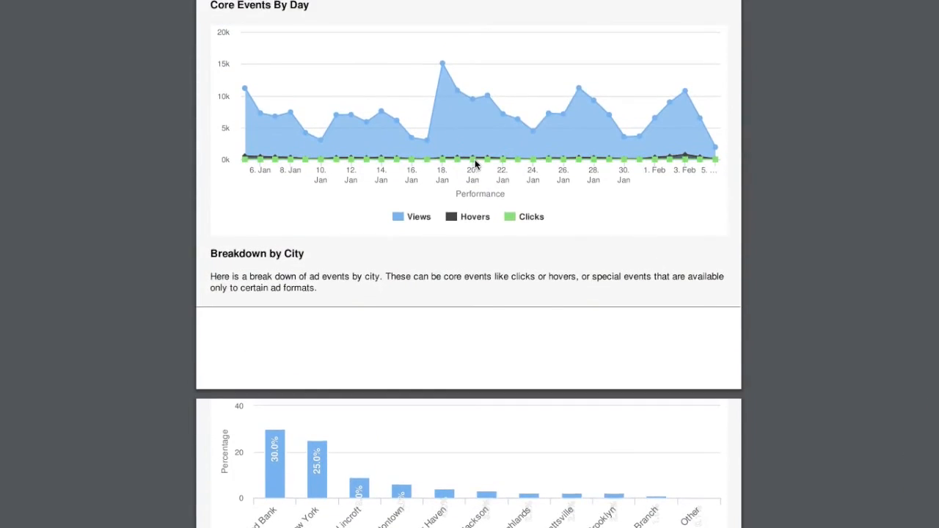
pyautogui.scroll(4, 563, 294)
pyautogui.scroll(5, 563, 294)
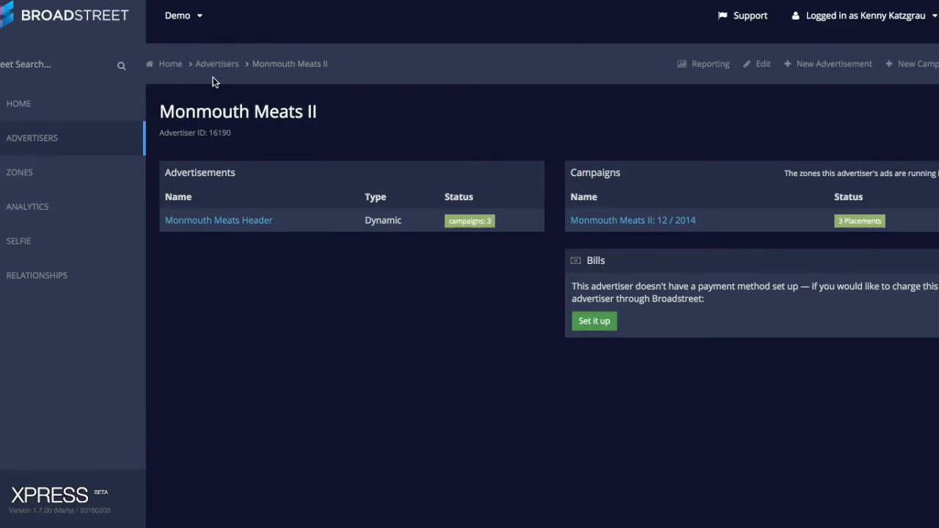
# - Open the Monmouth Meats II advertiser for editing and enable its quarterly, monthly and weekly automatic reports
pyautogui.click(756, 62)
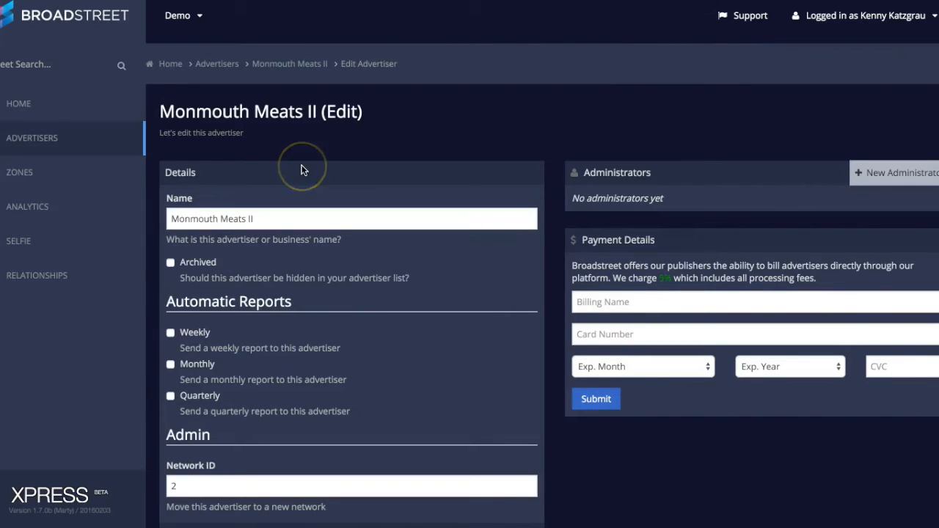
pyautogui.scroll(-2, 302, 168)
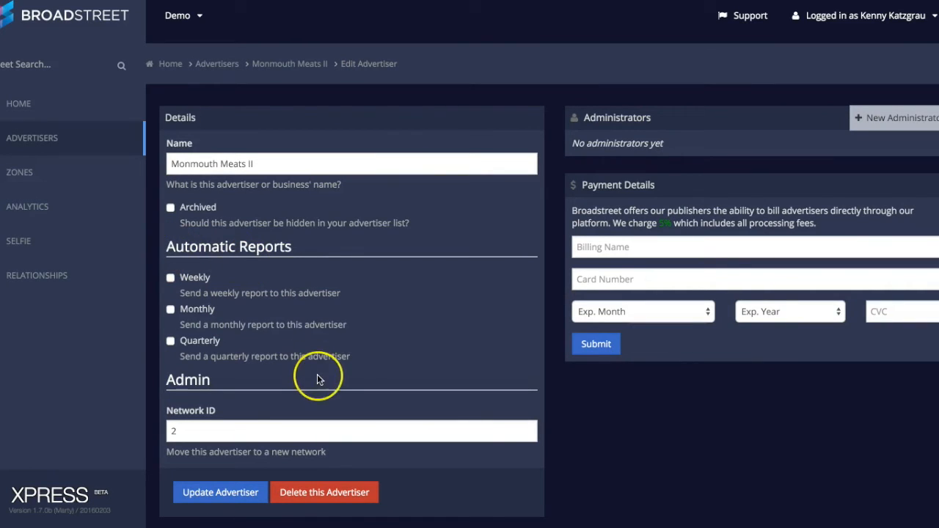
pyautogui.click(170, 342)
pyautogui.click(170, 309)
pyautogui.click(171, 278)
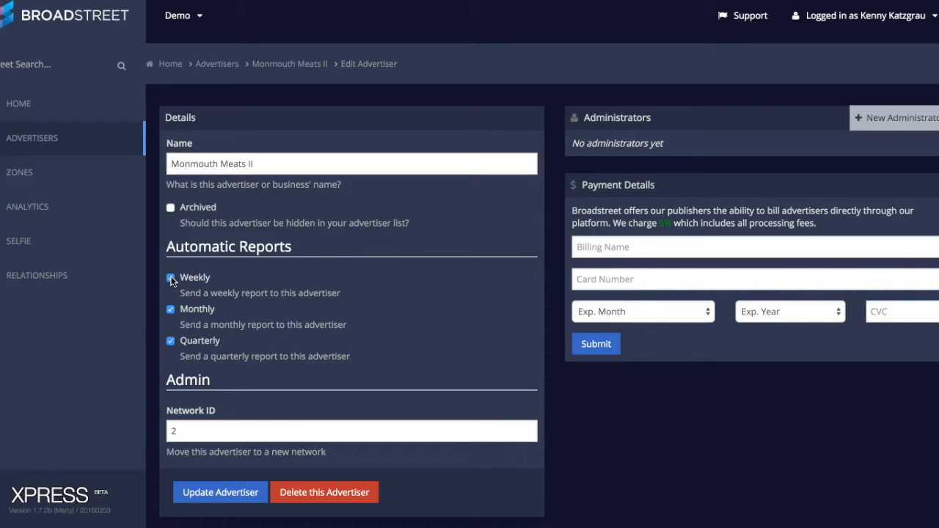
# - Clear the advertiser's weekly, monthly and quarterly automatic report options
pyautogui.click(170, 279)
pyautogui.click(170, 309)
pyautogui.click(169, 342)
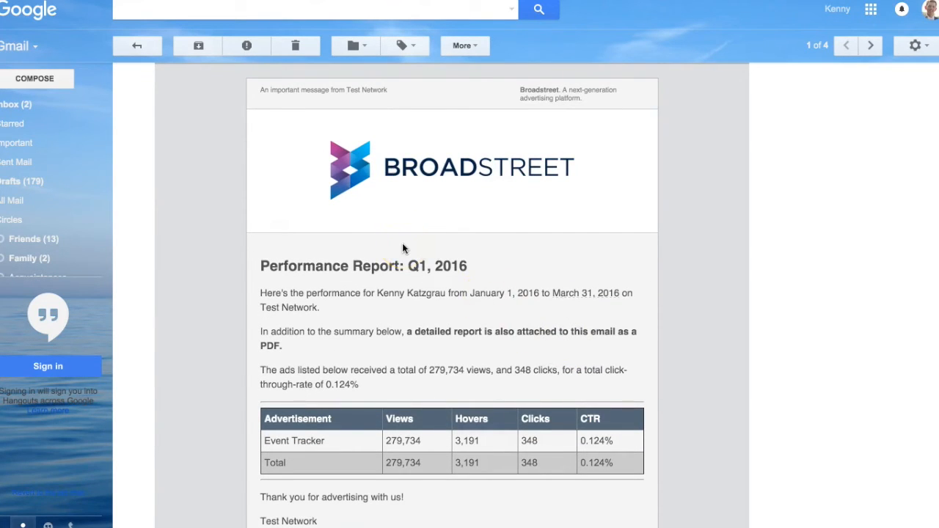
# - Read the Q1, 2016 performance report email in Gmail, from its summary table down to the attached PDF
pyautogui.scroll(-1, 401, 246)
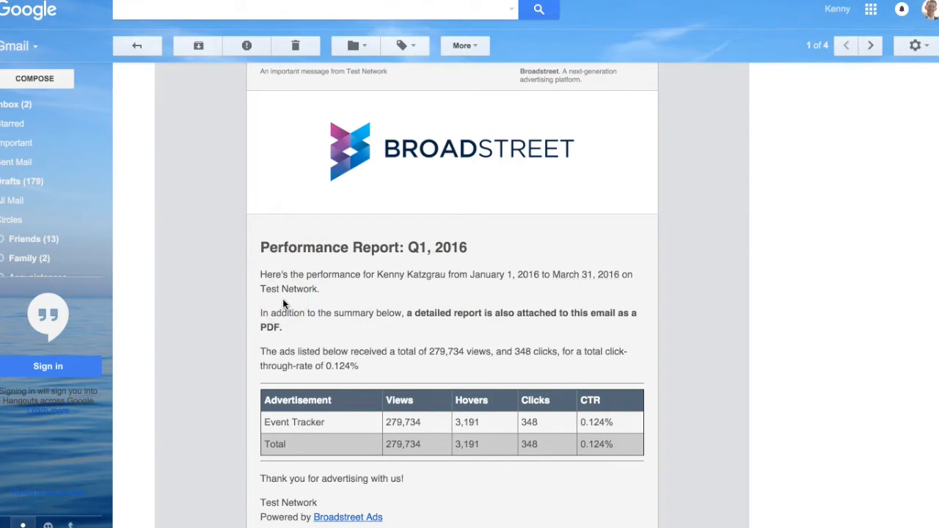
pyautogui.scroll(-1, 282, 299)
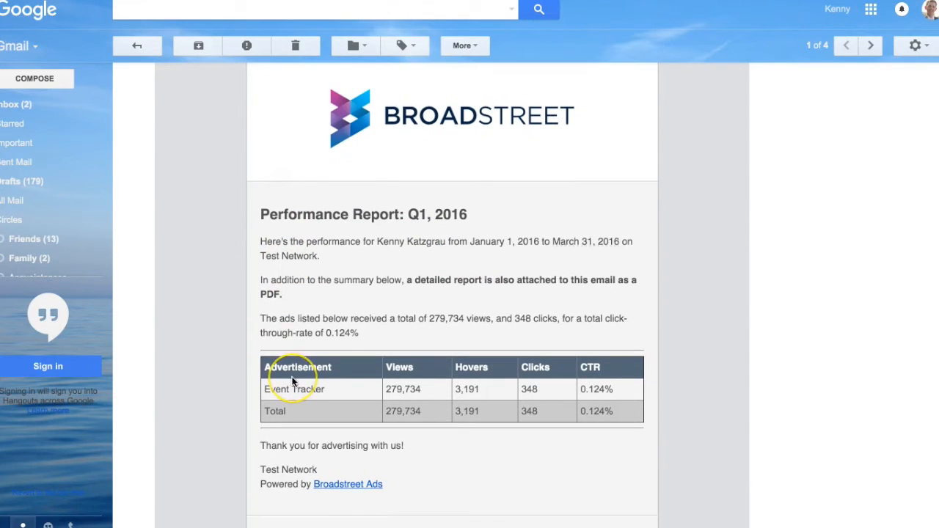
pyautogui.scroll(-3, 286, 385)
pyautogui.scroll(-3, 291, 381)
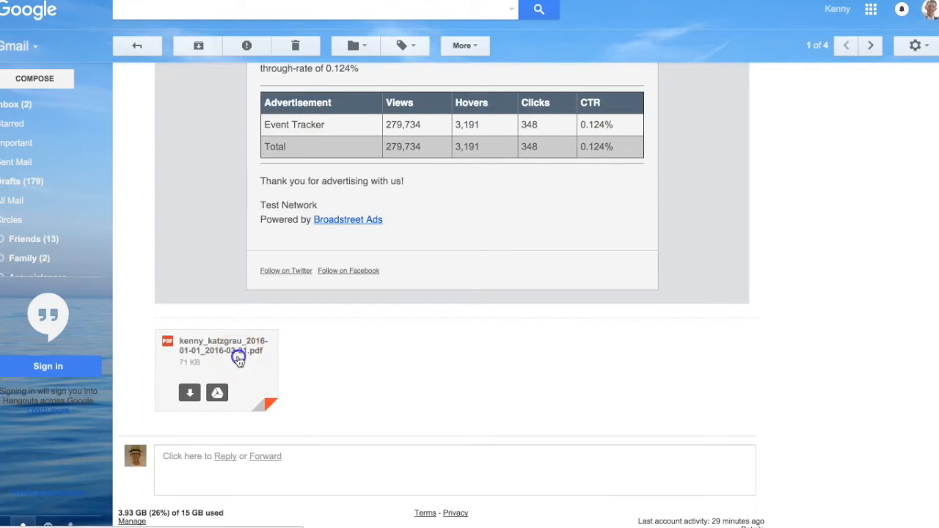
# - Open the PDF report attached to the email and examine Event Tracker's performance summary and Core Events By Day chart
pyautogui.click(237, 359)
pyautogui.scroll(-1, 477, 249)
pyautogui.scroll(1, 476, 249)
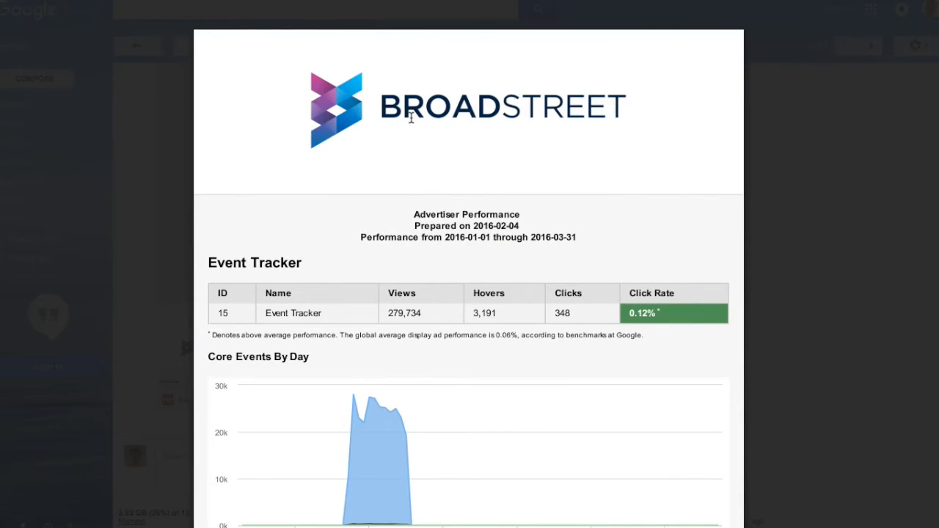
pyautogui.scroll(-3, 411, 117)
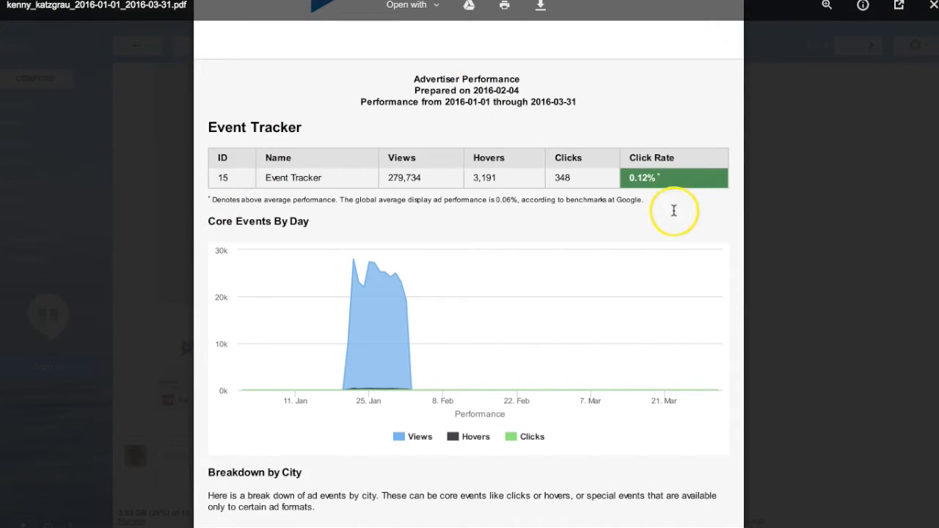
pyautogui.scroll(-1, 445, 237)
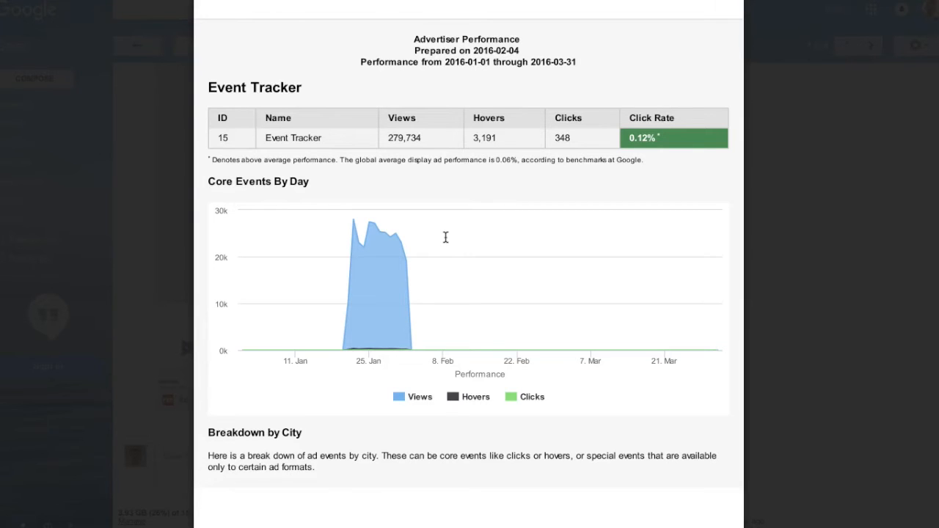
# - Review the report's city breakdown, text logs, extended event counts and detailed click data, and return to its first page
pyautogui.scroll(-6, 445, 237)
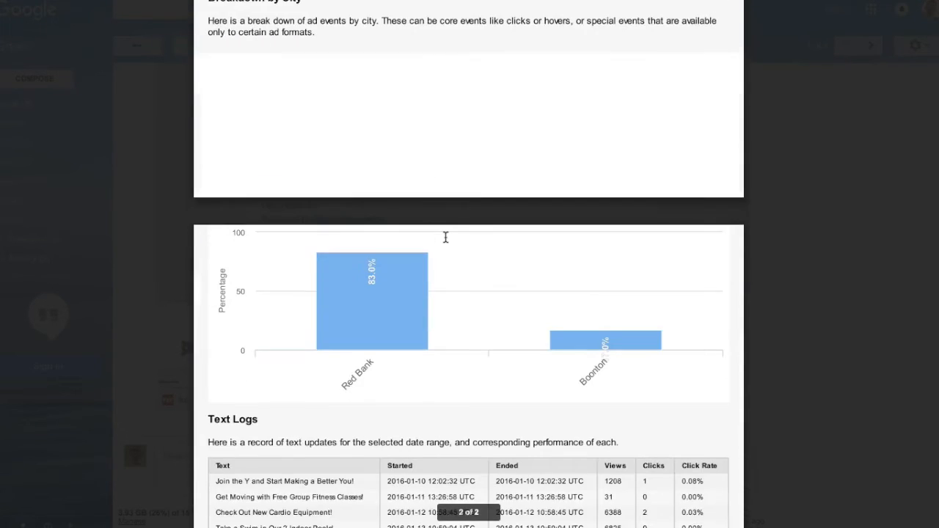
pyautogui.scroll(-4, 445, 237)
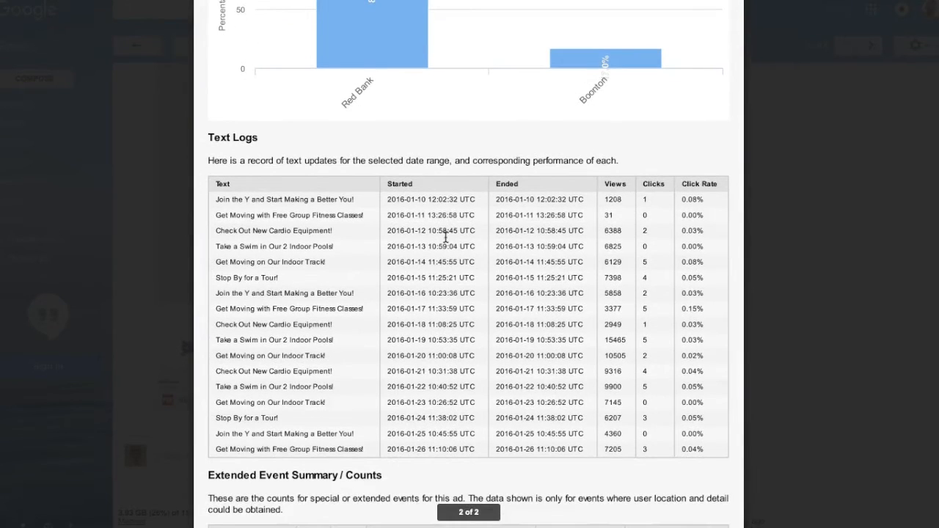
pyautogui.scroll(-1, 445, 237)
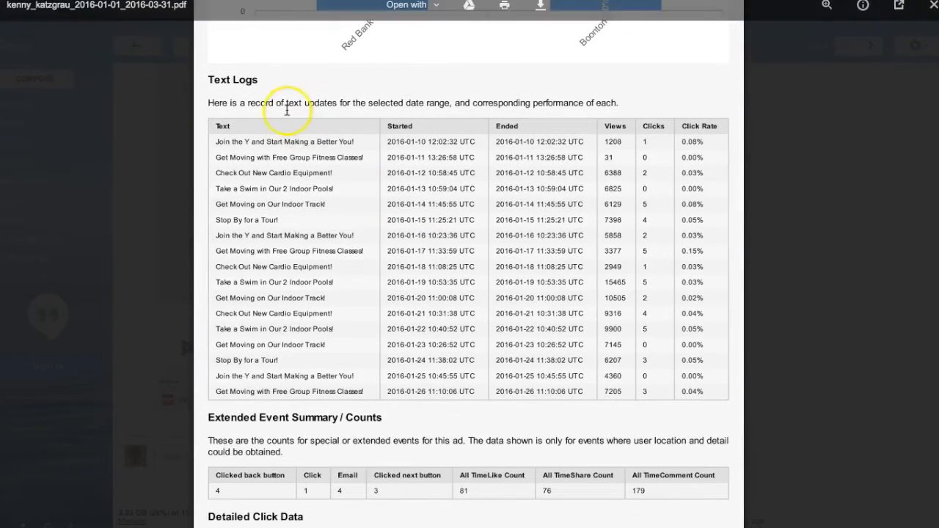
pyautogui.scroll(-1, 279, 150)
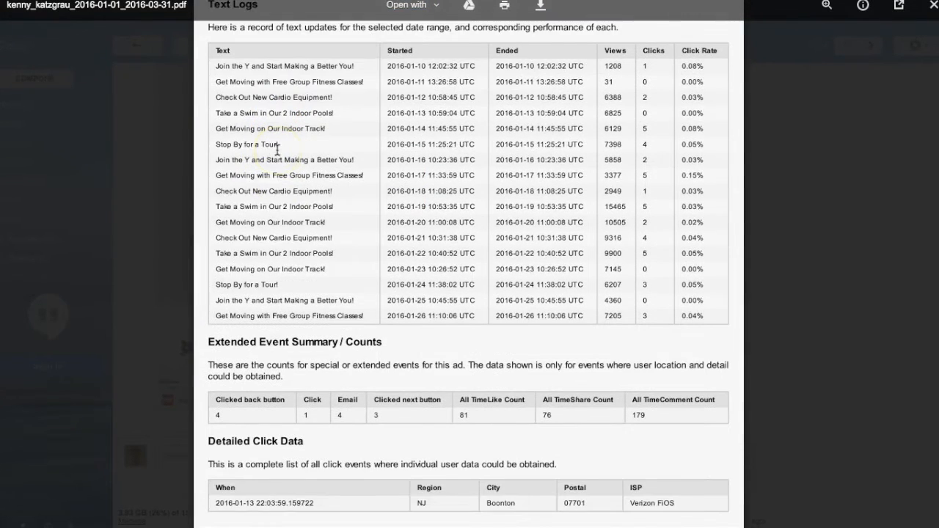
pyautogui.scroll(-1, 277, 150)
pyautogui.scroll(3, 277, 150)
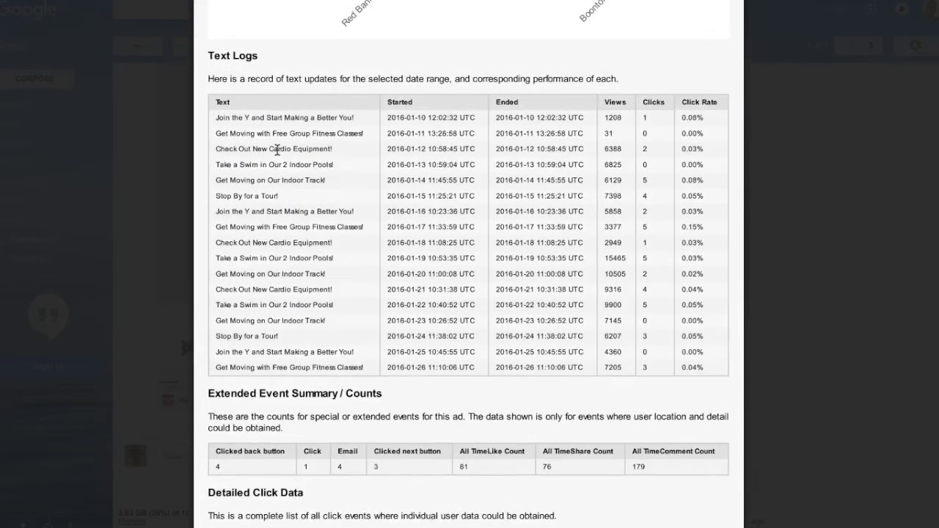
pyautogui.scroll(4, 277, 149)
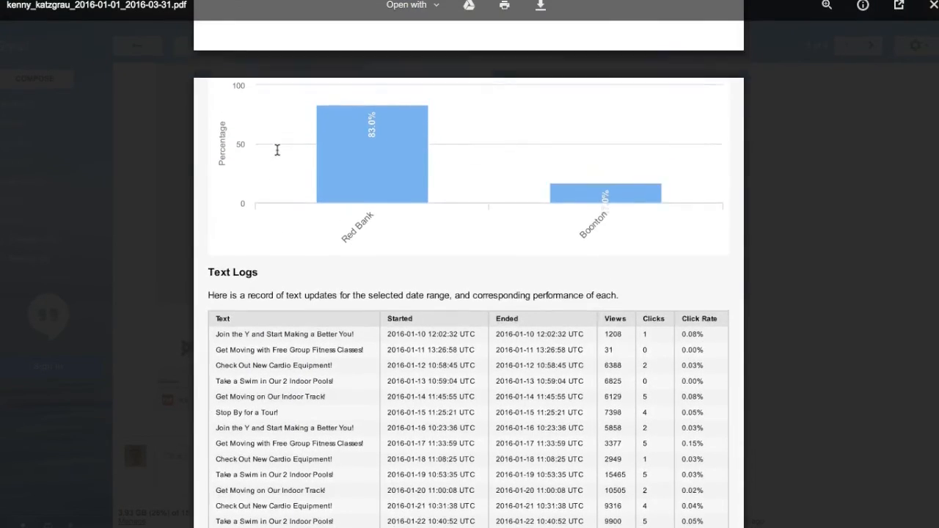
pyautogui.scroll(8, 277, 150)
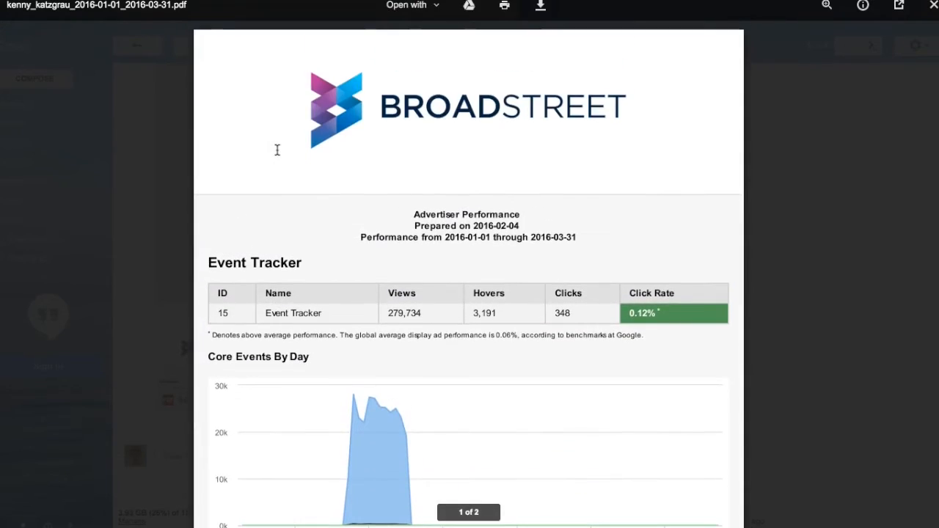
pyautogui.click(519, 310)
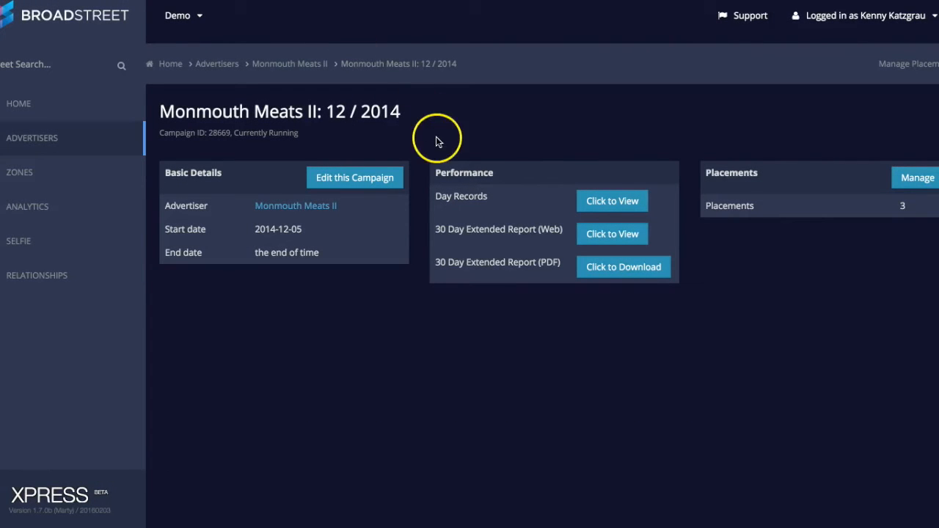
# - Open the Monmouth Meats II: 12 / 2014 campaign in Broadstreet XPRESS for editing and go to its maximum impressions setting
pyautogui.click(355, 183)
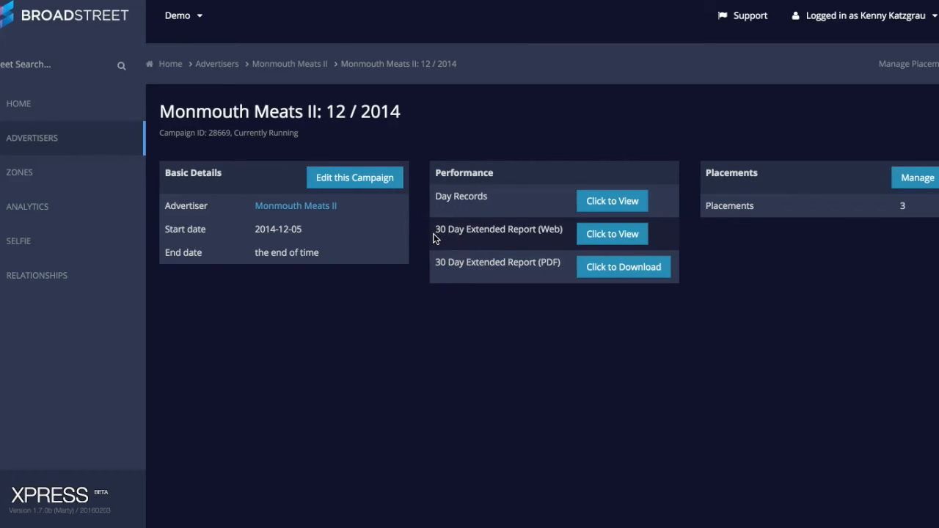
pyautogui.moveTo(435, 230); pyautogui.dragTo(462, 229)
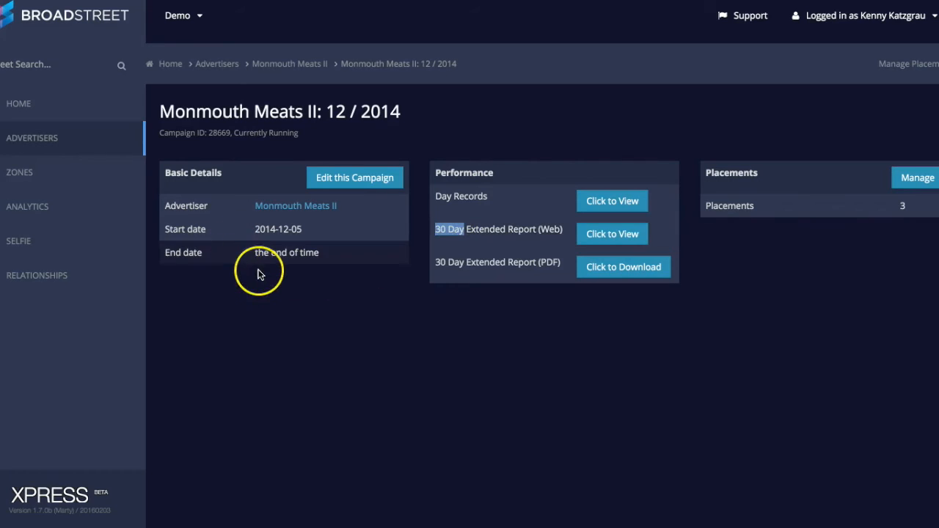
pyautogui.click(492, 250)
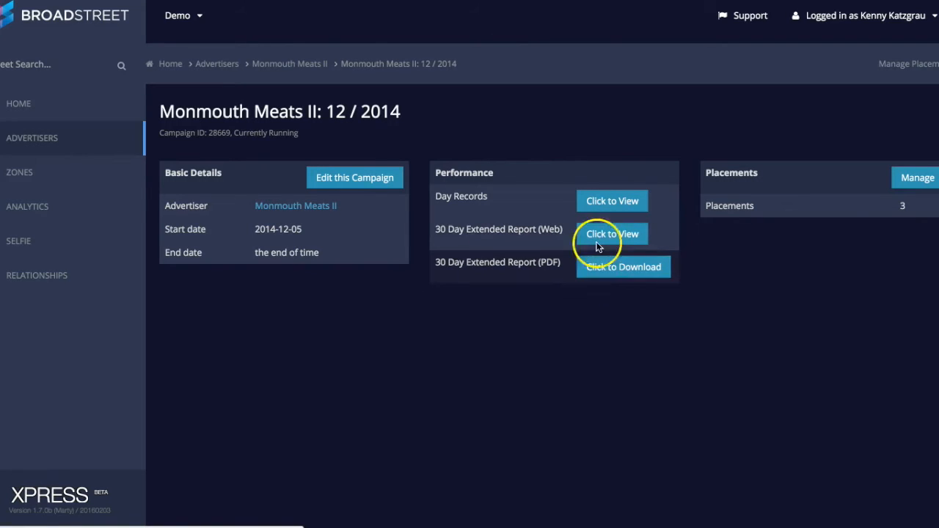
pyautogui.click(355, 184)
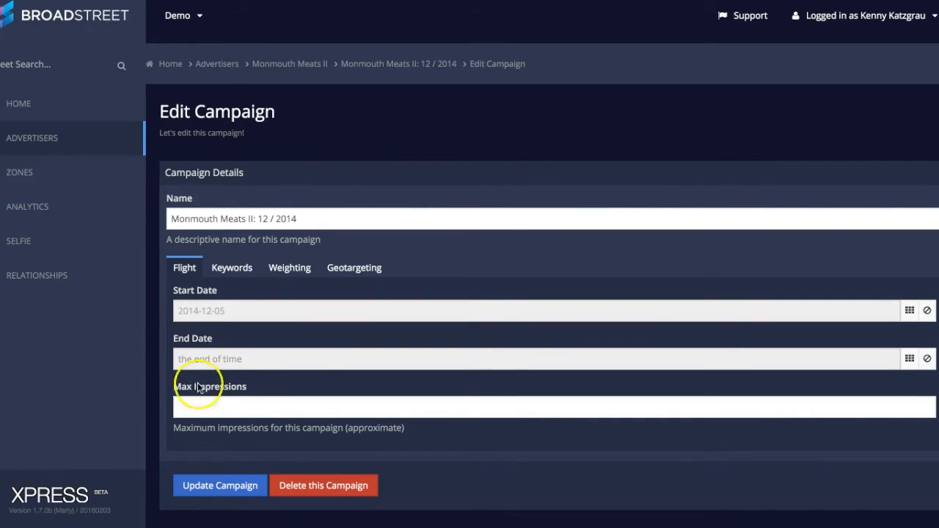
pyautogui.click(198, 407)
# - Add police, fire and classifieds as the campaign's target keywords
pyautogui.click(231, 269)
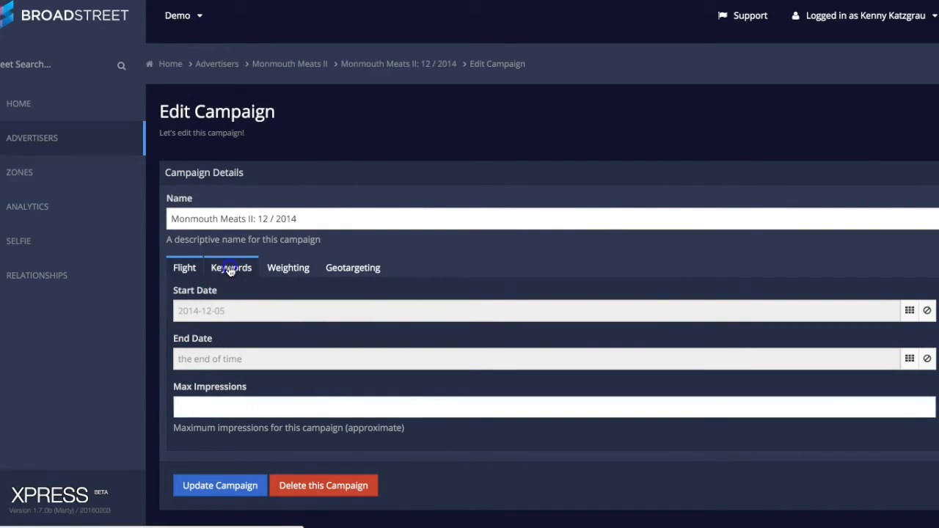
pyautogui.click(220, 321)
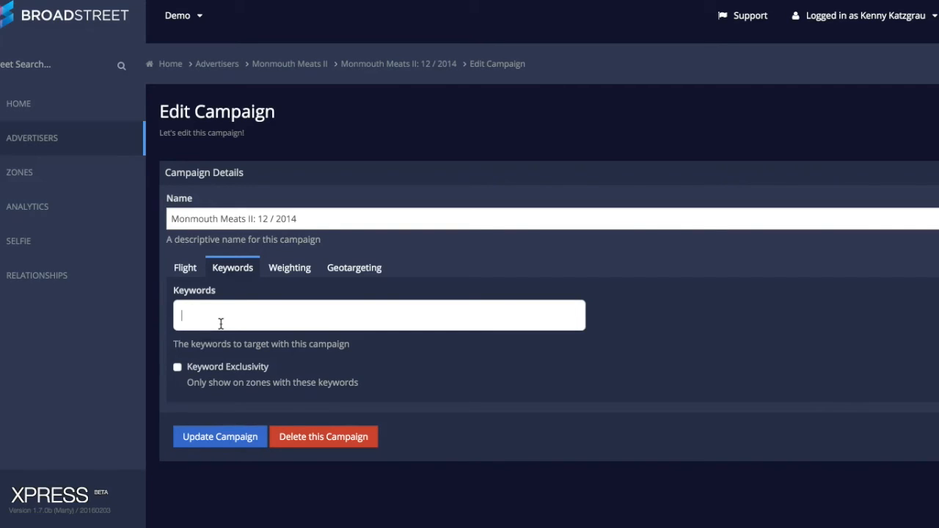
pyautogui.write('police fire classifieds')
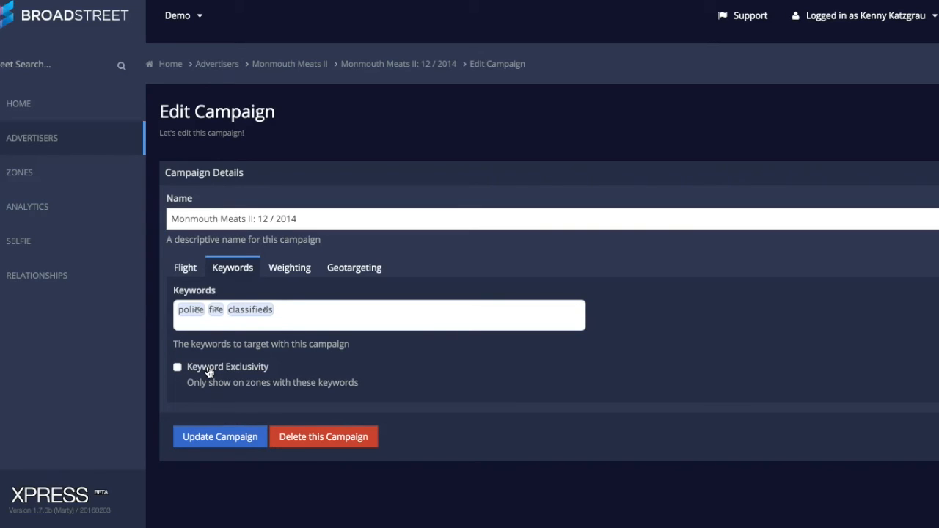
# - Look over the campaign's weight choices of Remnant, Low, Default and High without changing the priority
pyautogui.click(287, 276)
pyautogui.click(275, 312)
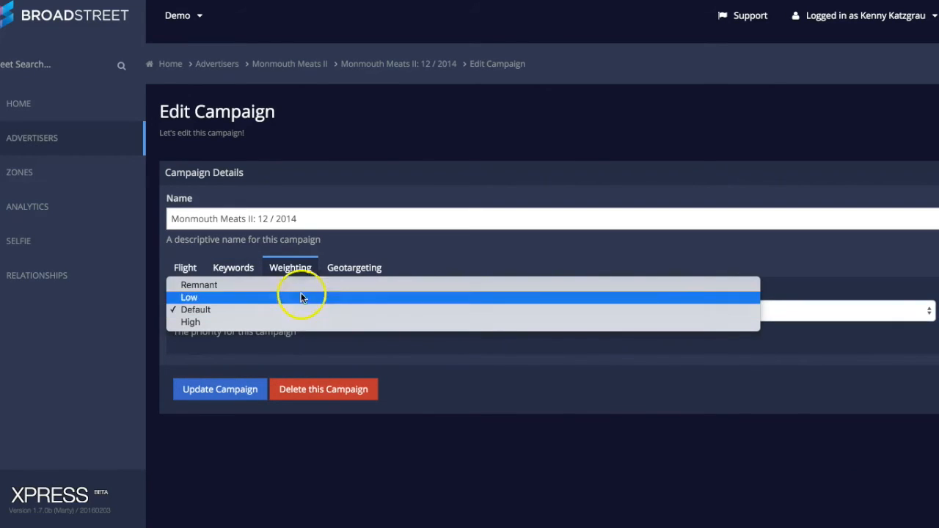
pyautogui.click(366, 247)
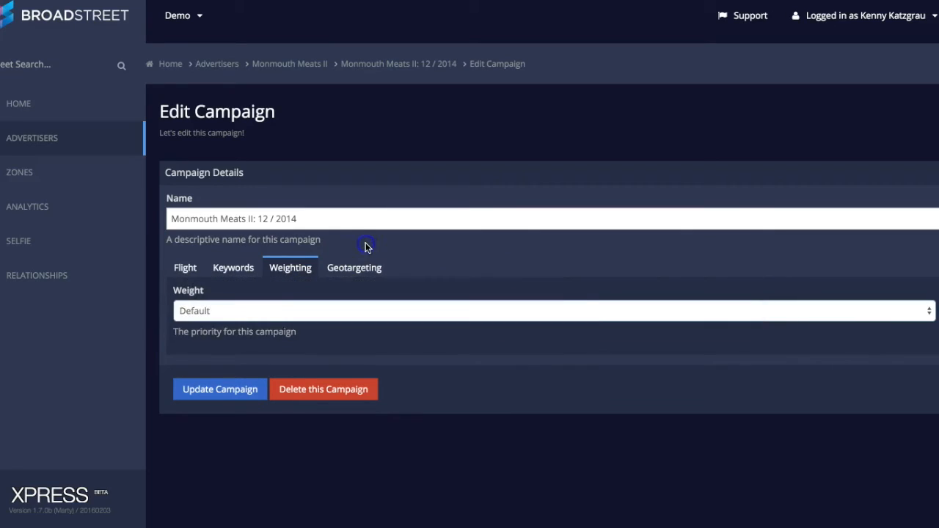
pyautogui.click(210, 310)
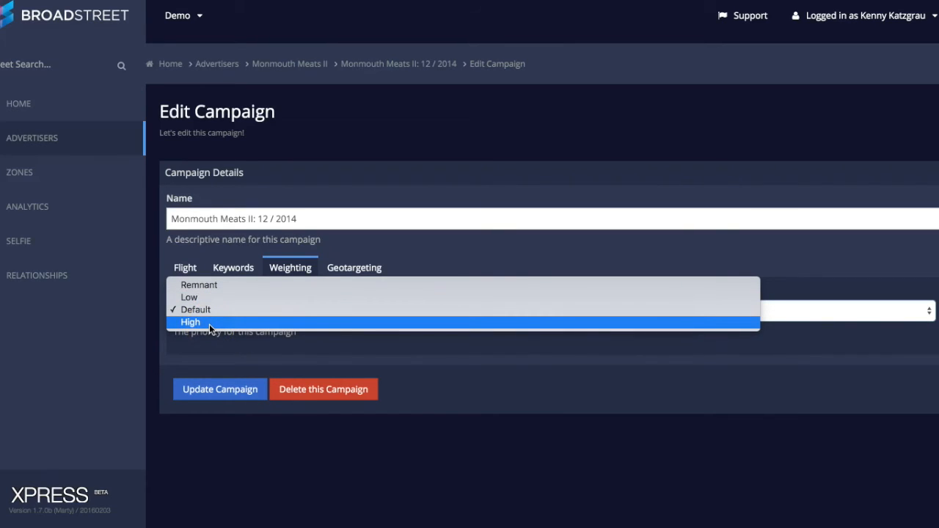
pyautogui.click(400, 243)
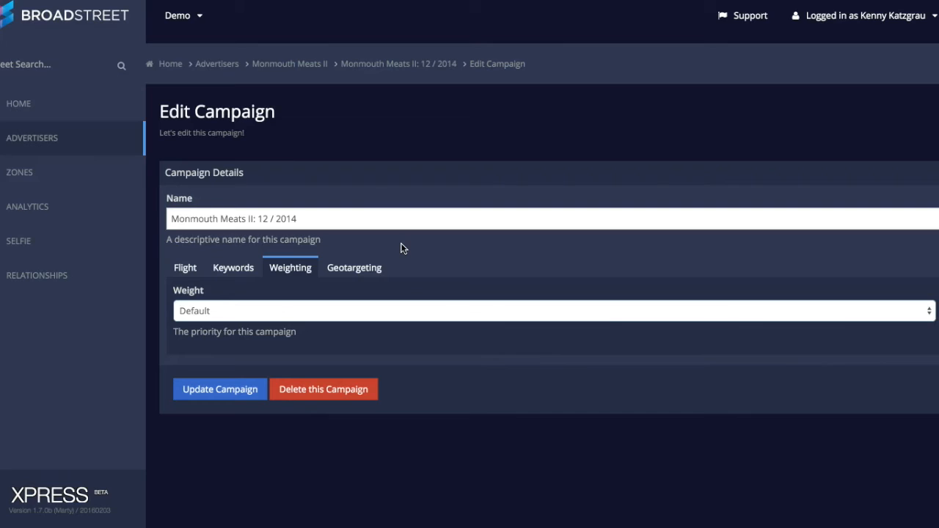
# - Add a geotarget for Red Bank, New Jersey, 07701 with a 10-mile radius to the campaign
pyautogui.click(356, 270)
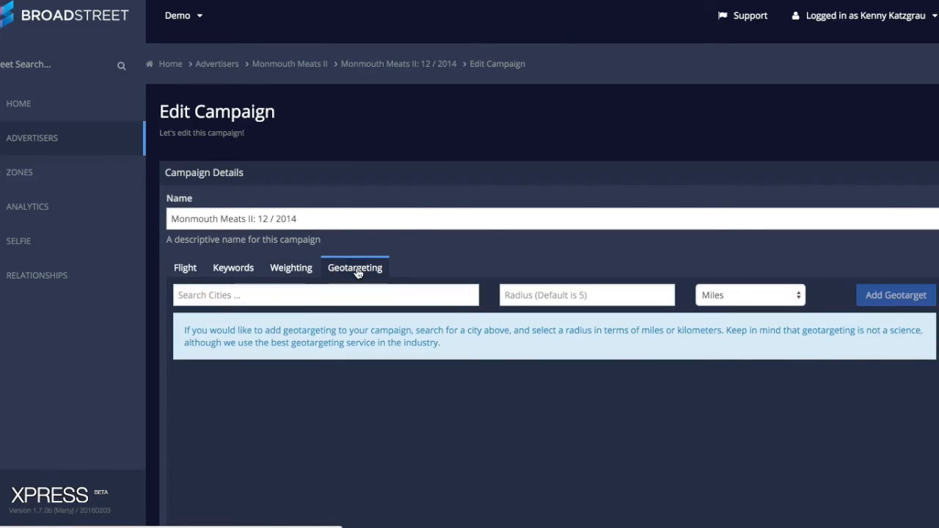
pyautogui.click(331, 302)
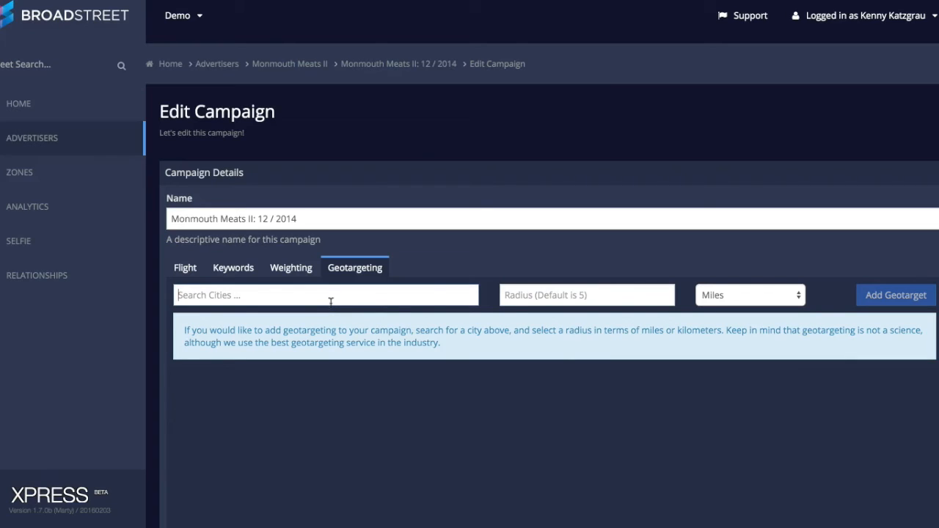
pyautogui.write('07701')
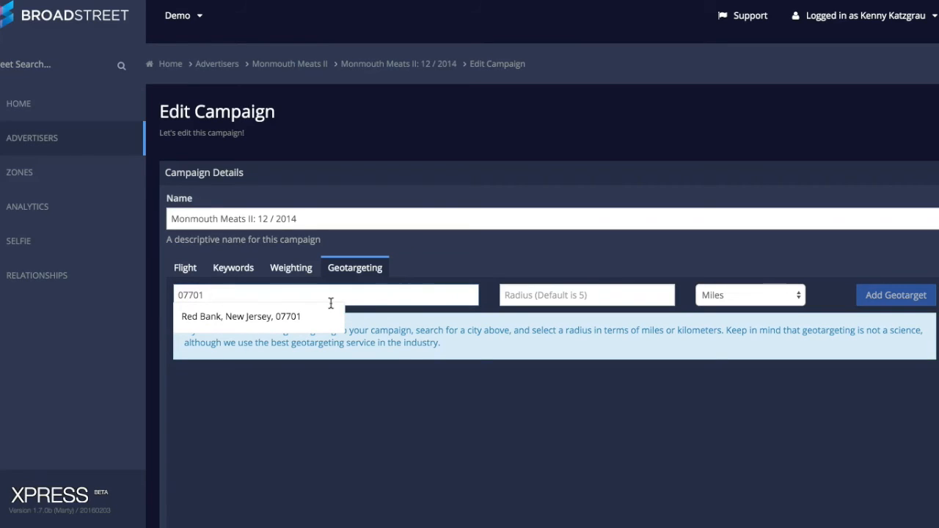
pyautogui.press('Down')
pyautogui.press('Return')
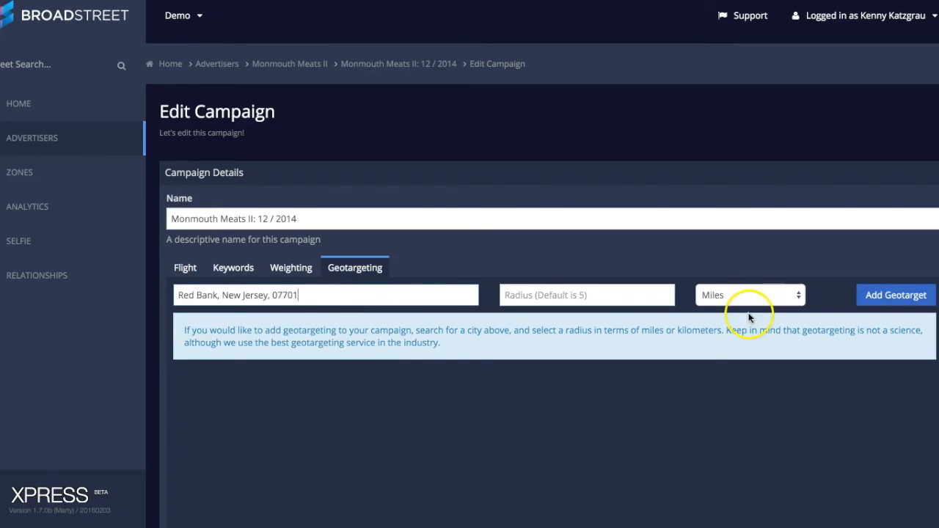
pyautogui.click(610, 294)
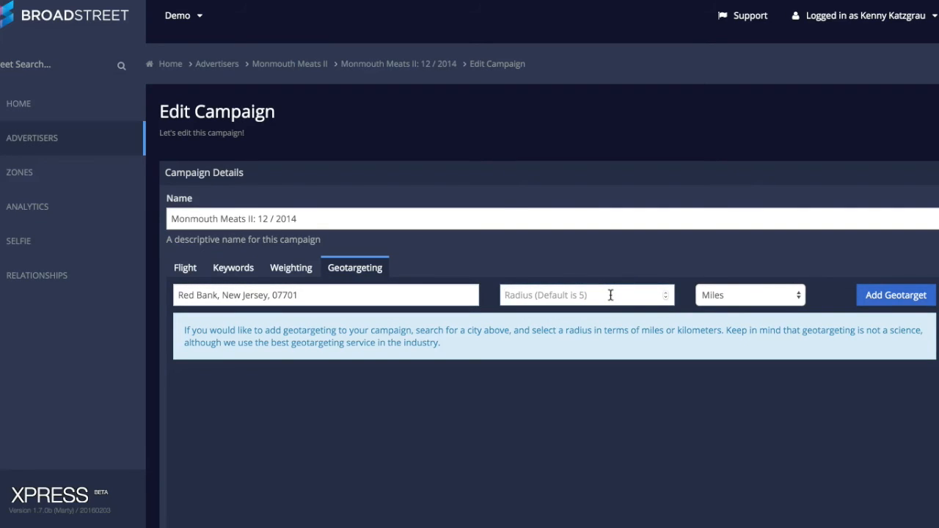
pyautogui.write('10')
pyautogui.click(899, 297)
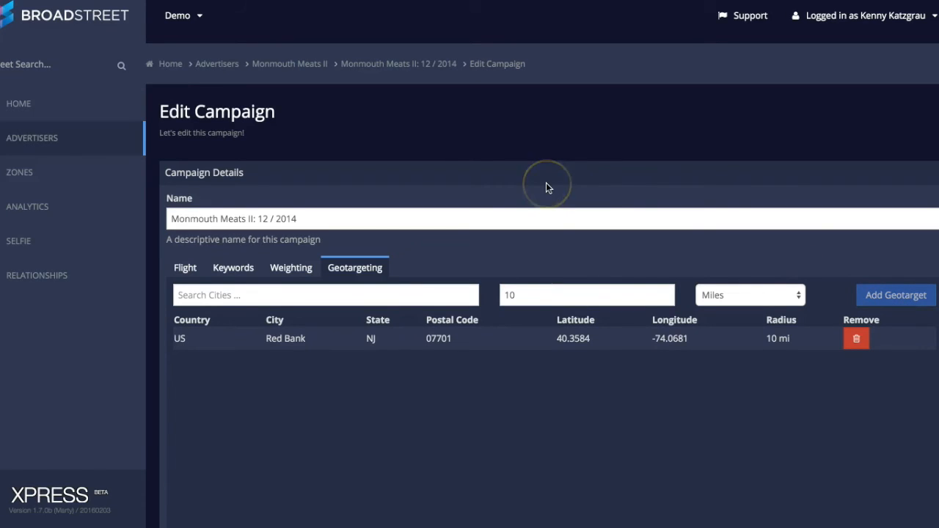
# - Add a second geotarget for Fair Haven, New Jersey, 07704 with a 10-mile radius
pyautogui.click(547, 242)
pyautogui.click(554, 293)
pyautogui.click(863, 337)
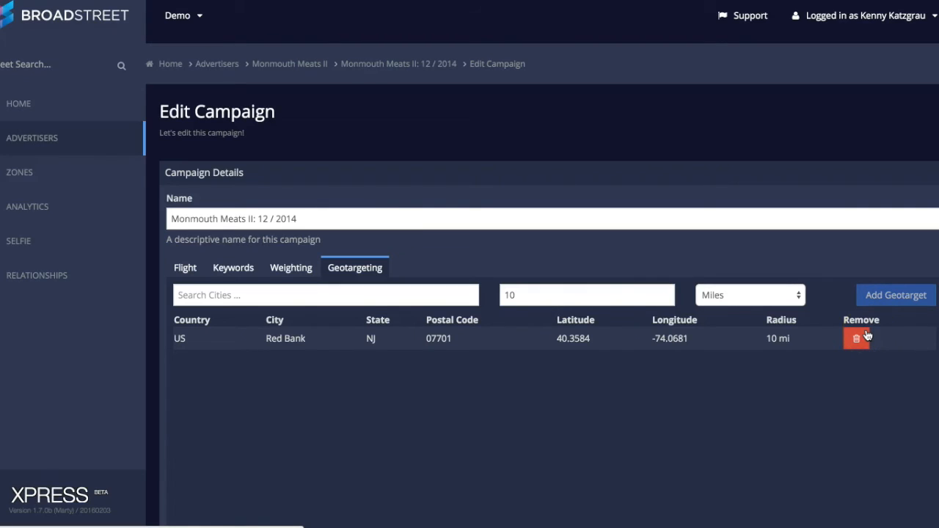
pyautogui.click(326, 297)
pyautogui.write('nj')
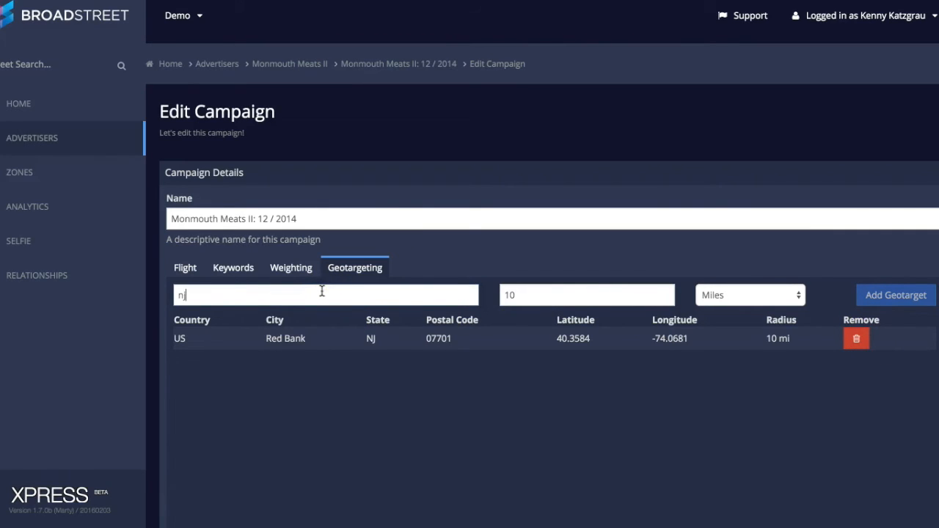
pyautogui.press('BackSpace')
pyautogui.press('BackSpace')
pyautogui.write('fair haven')
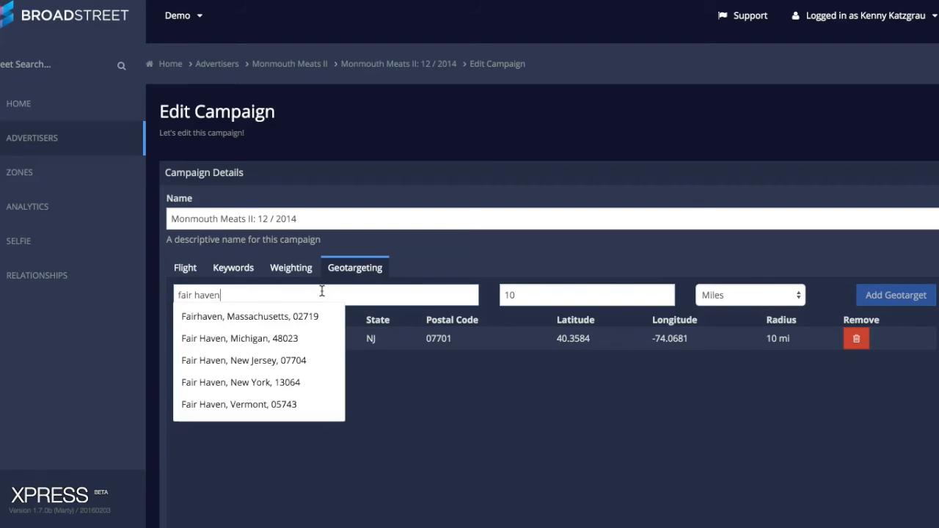
pyautogui.click(258, 363)
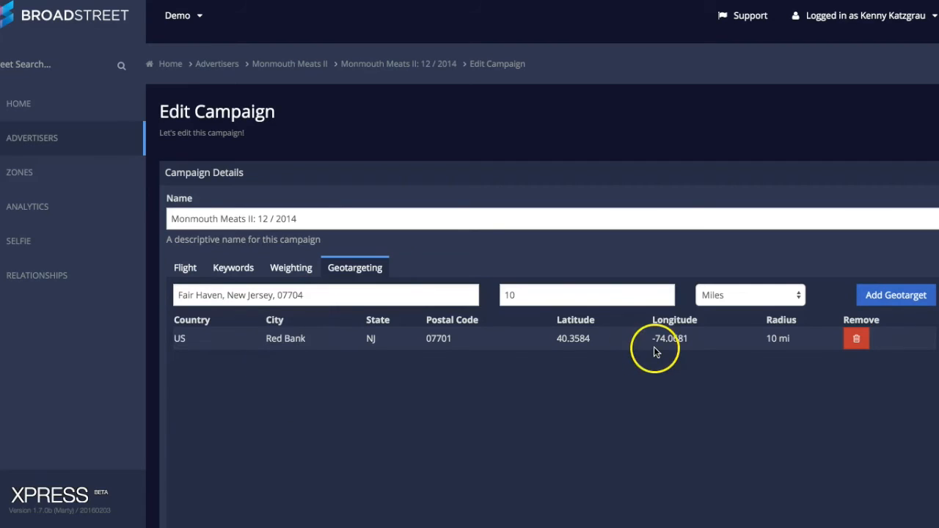
pyautogui.doubleClick(555, 298)
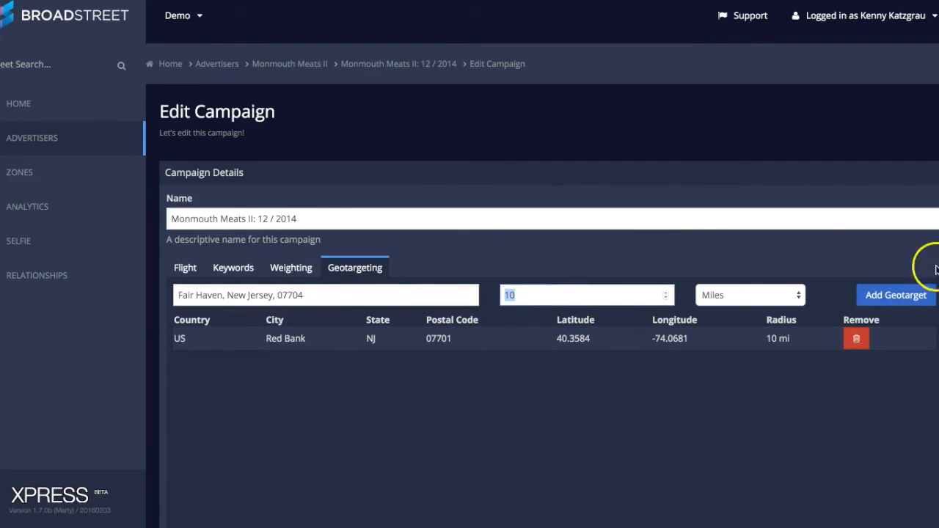
pyautogui.click(913, 295)
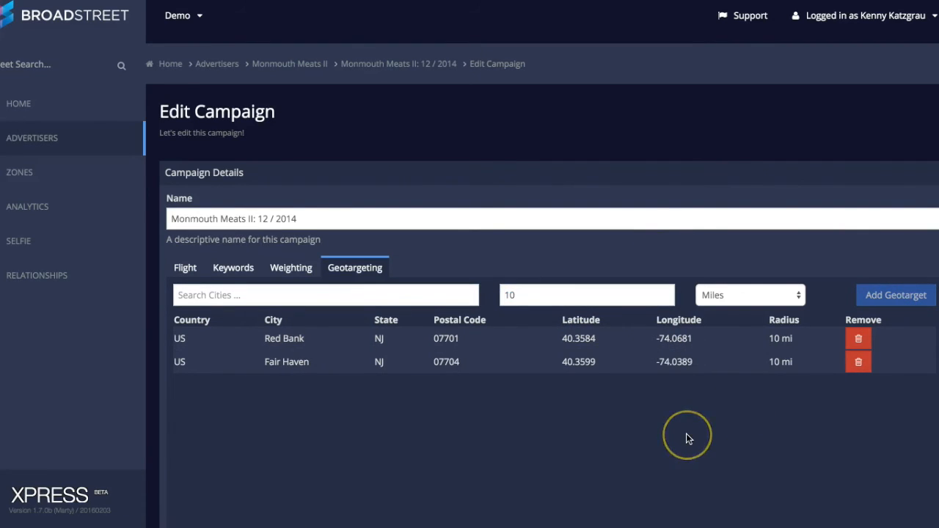
pyautogui.scroll(-3, 688, 438)
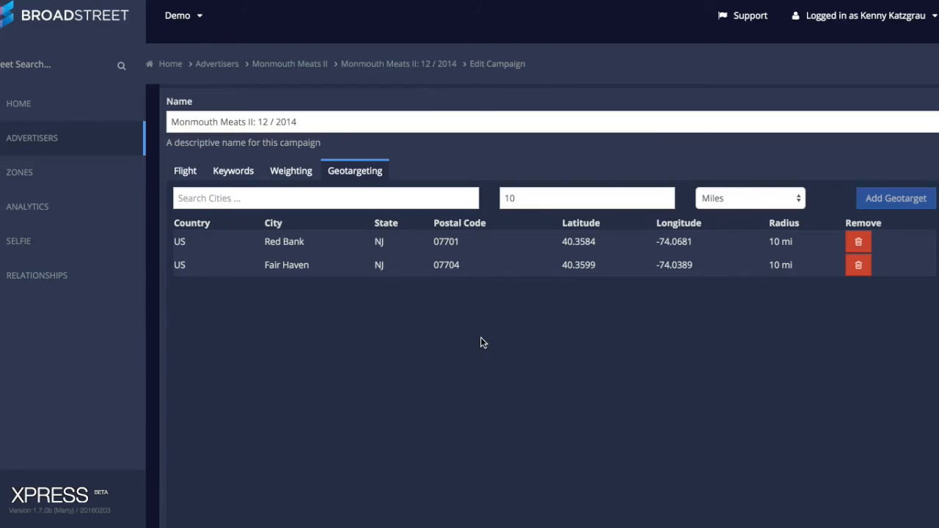
pyautogui.scroll(3, 482, 343)
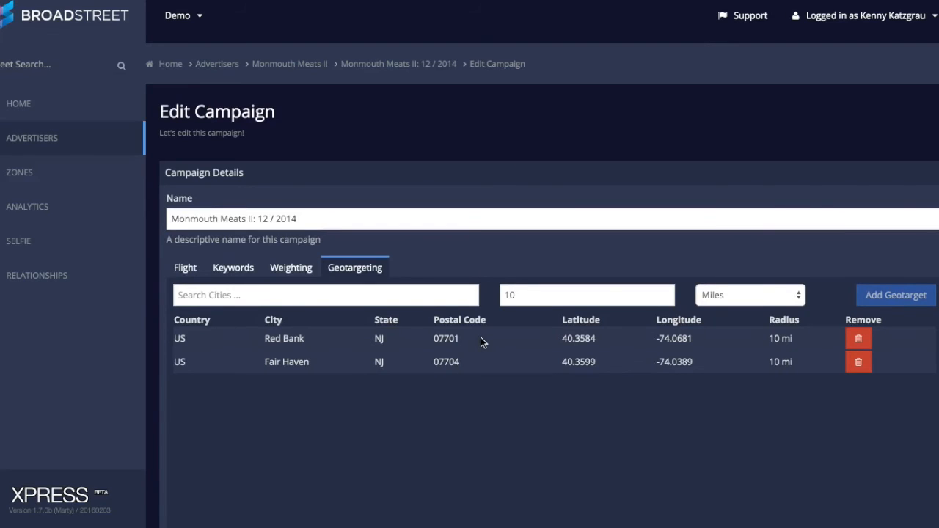
pyautogui.scroll(-1, 480, 342)
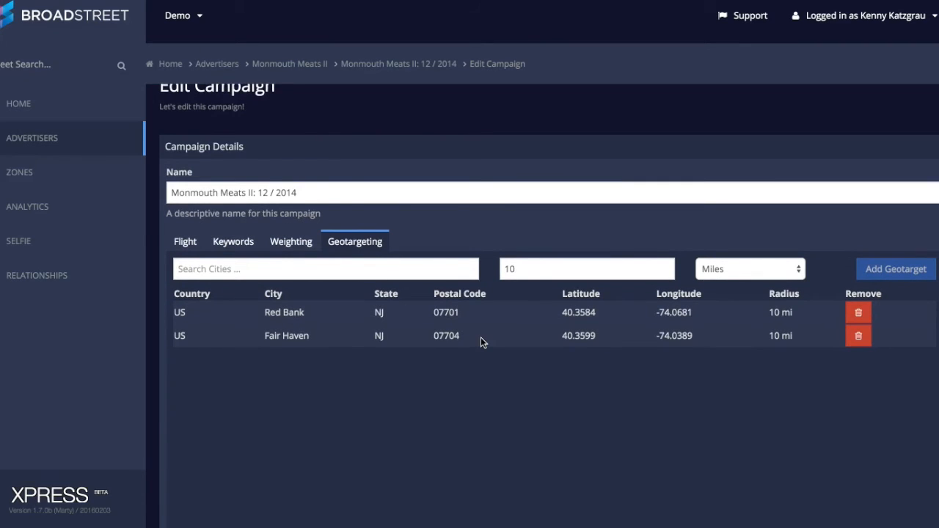
pyautogui.scroll(1, 481, 341)
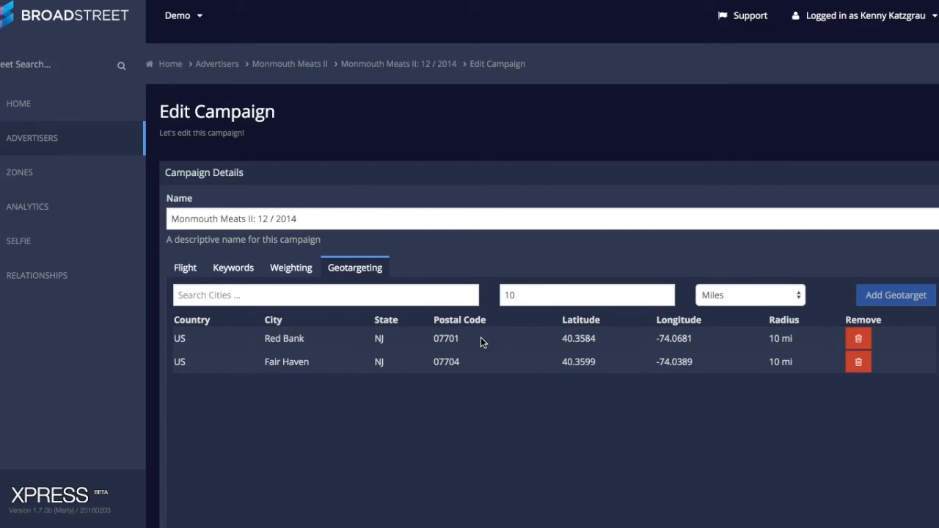
pyautogui.scroll(-1, 481, 342)
pyautogui.scroll(1, 482, 341)
# - Return to the network's home dashboard and look over the upcoming and recent campaign expirations
pyautogui.click(173, 65)
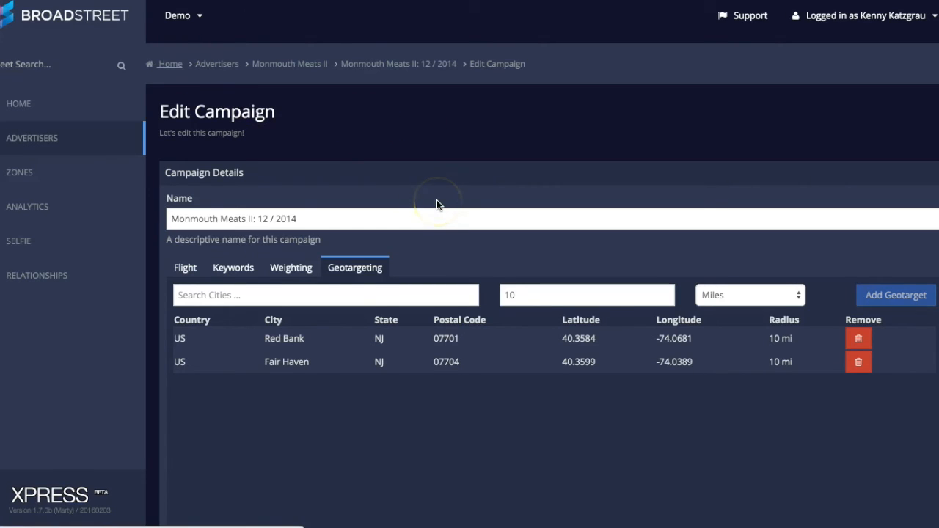
pyautogui.scroll(-2, 437, 200)
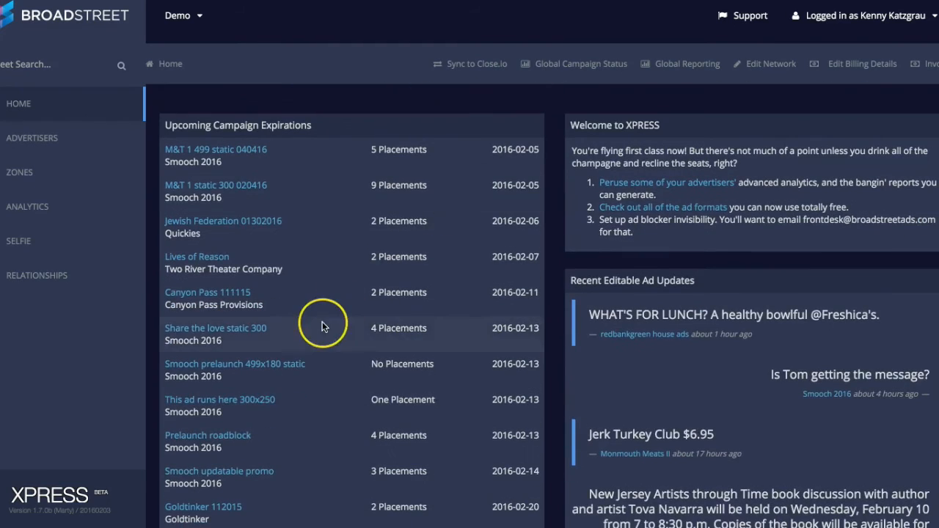
pyautogui.scroll(-3, 322, 321)
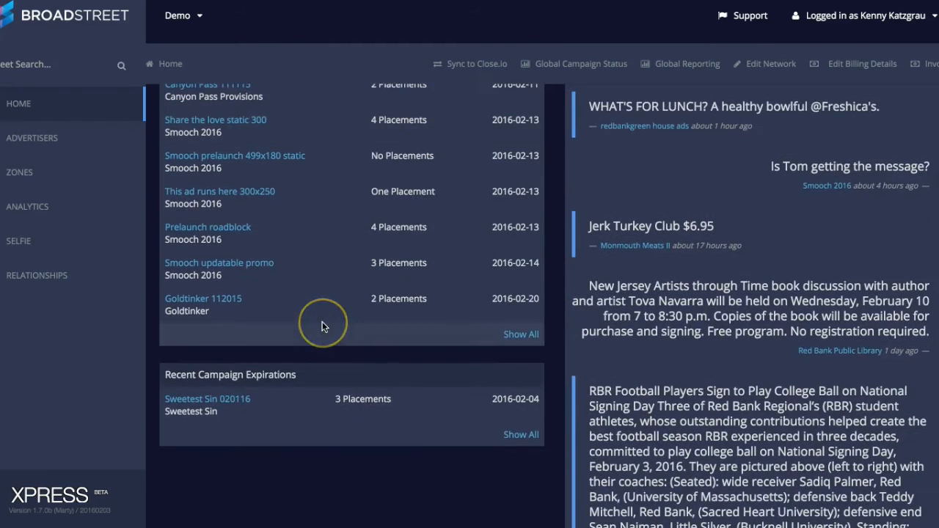
pyautogui.click(525, 437)
pyautogui.scroll(5, 528, 440)
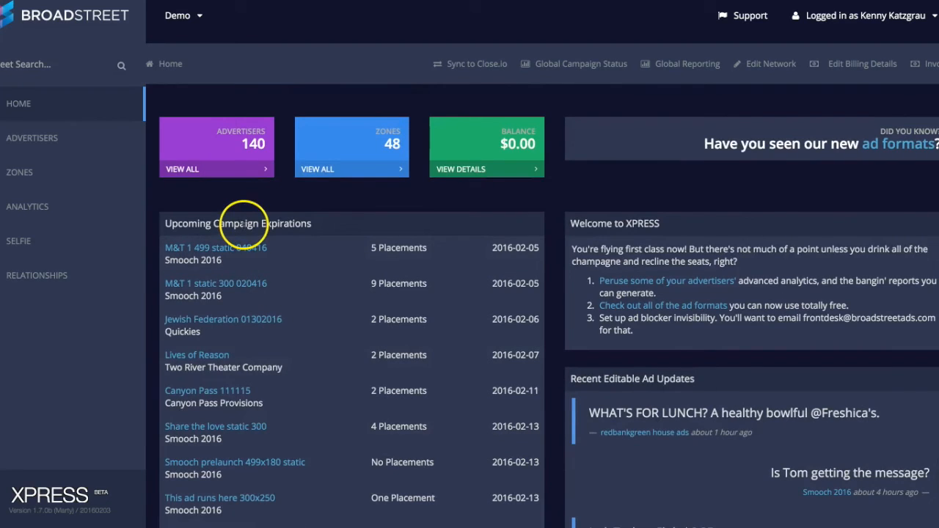
# - Open the Demo network's settings and examine the Campaign Status Emails, Auto Scrubbing and whitelabel domain options, then return to the home dashboard
pyautogui.click(768, 63)
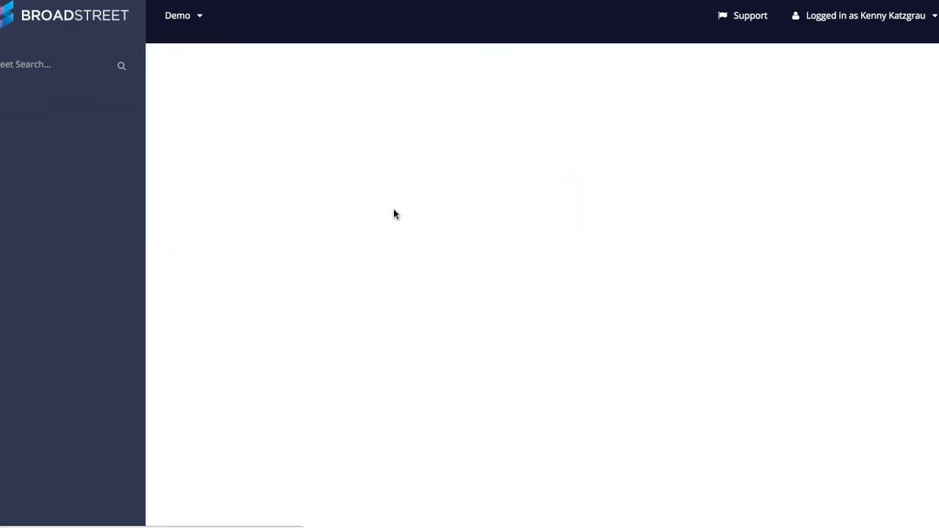
pyautogui.scroll(-4, 393, 213)
pyautogui.scroll(-2, 393, 214)
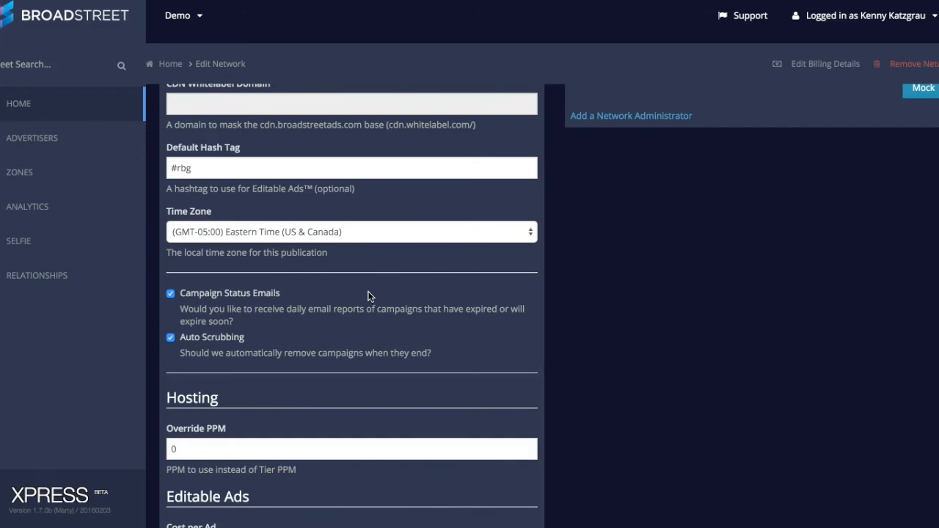
pyautogui.scroll(2, 368, 296)
pyautogui.scroll(6, 368, 296)
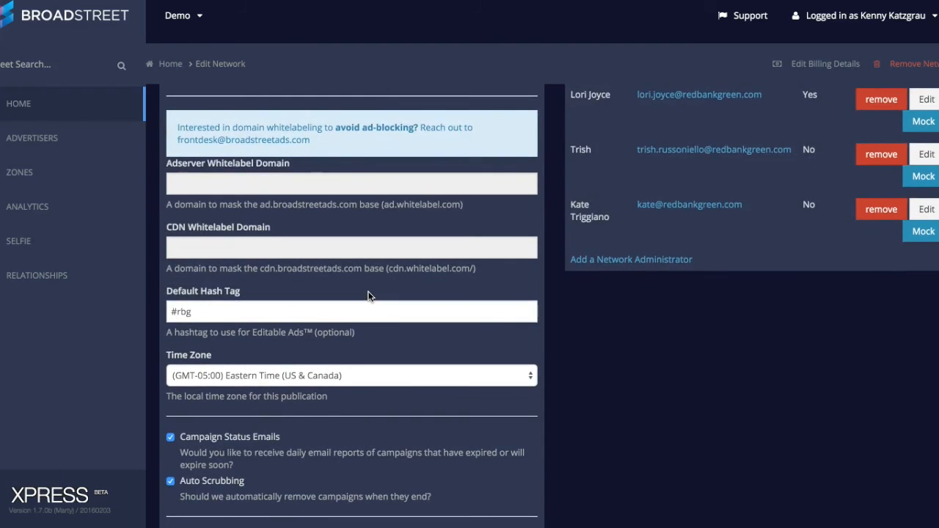
pyautogui.scroll(2, 368, 297)
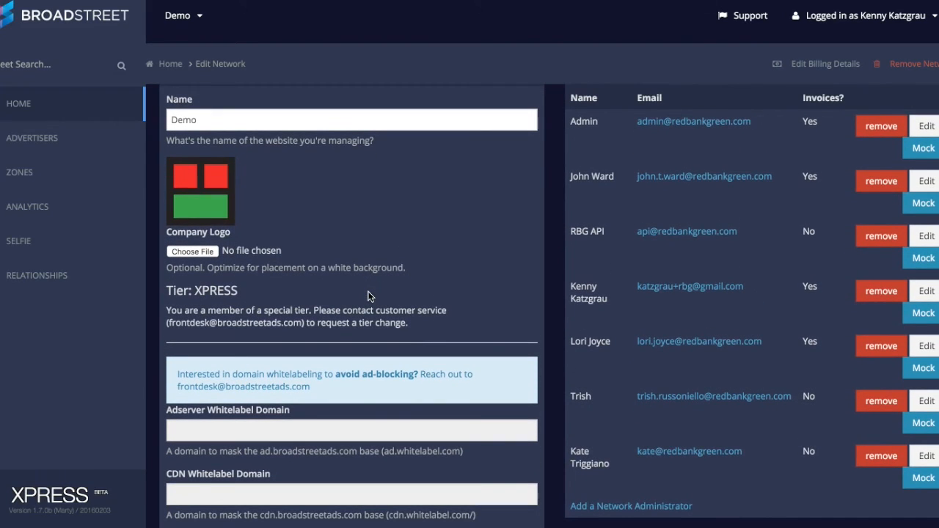
pyautogui.scroll(2, 368, 296)
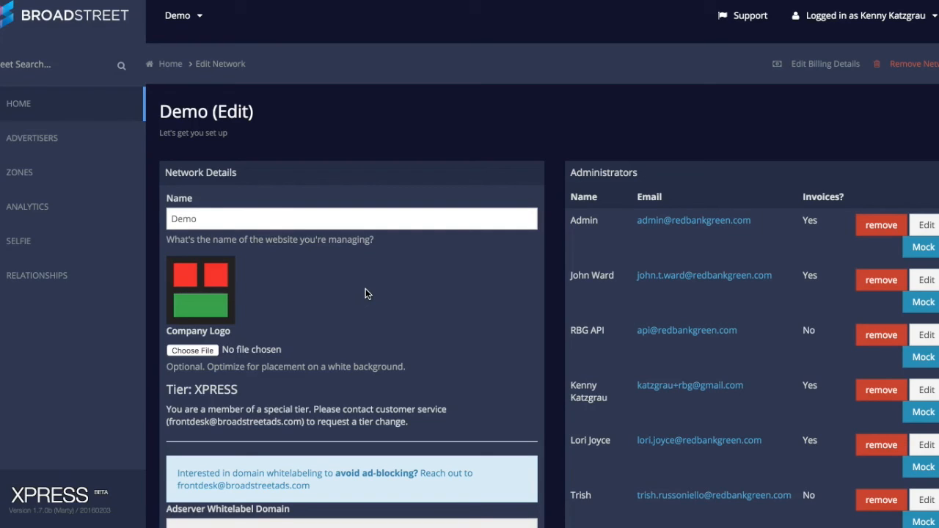
pyautogui.click(164, 65)
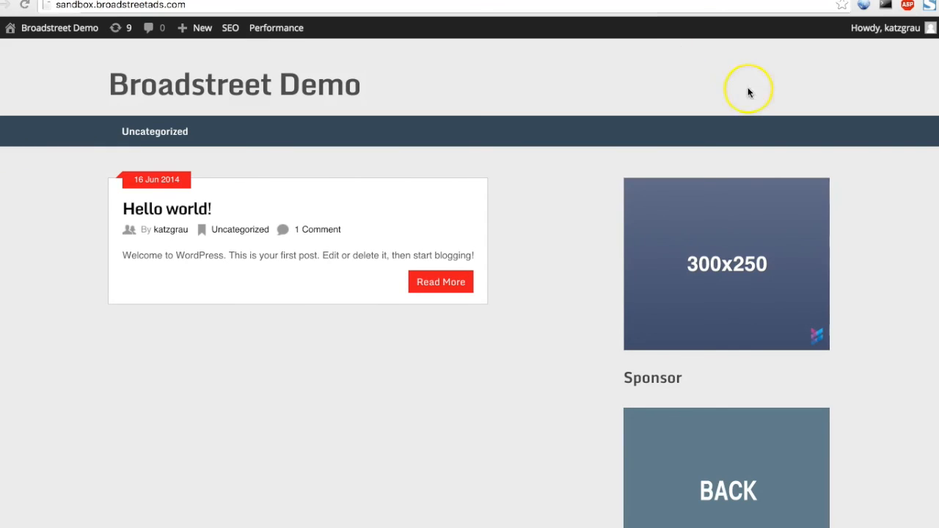
# - On the sandbox.broadstreetads.com demo site, check Adblock Plus's status and blocked-ad count, and look over the sidebar ads
pyautogui.click(908, 6)
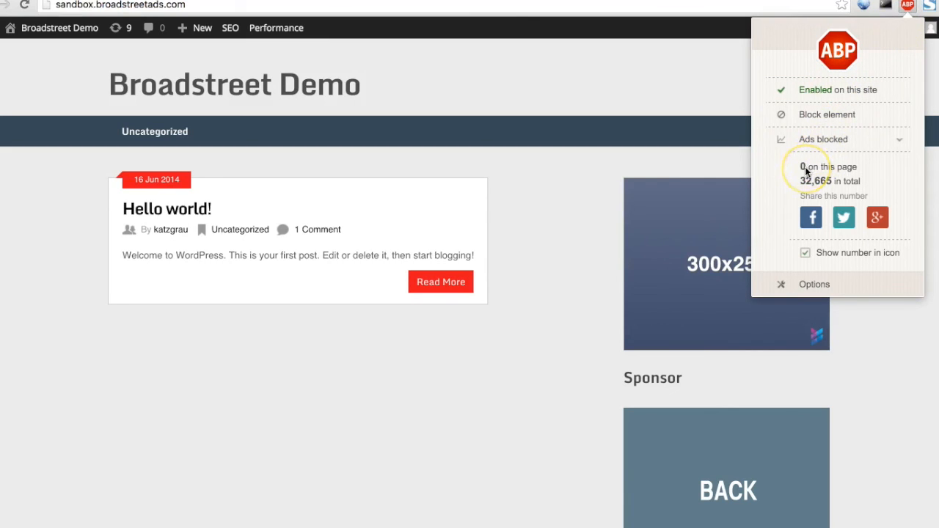
pyautogui.click(534, 292)
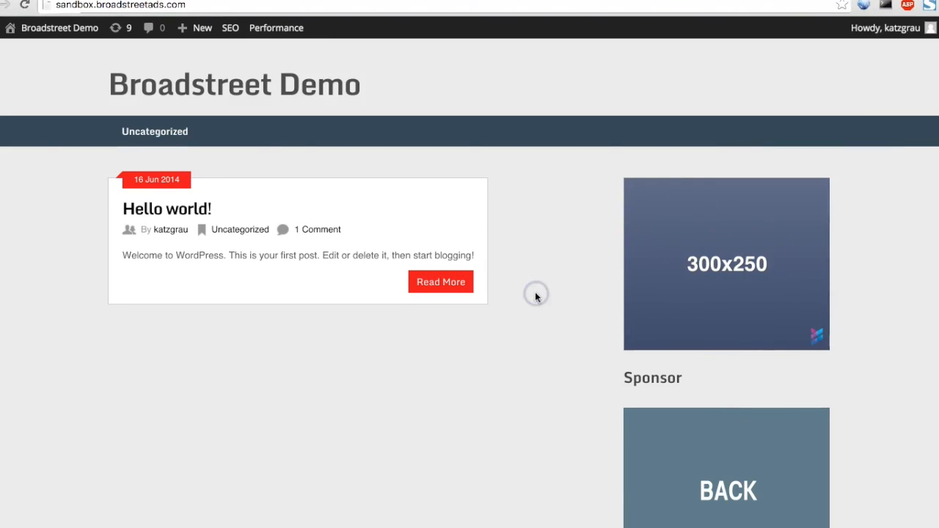
pyautogui.scroll(-1, 535, 294)
pyautogui.scroll(-4, 534, 297)
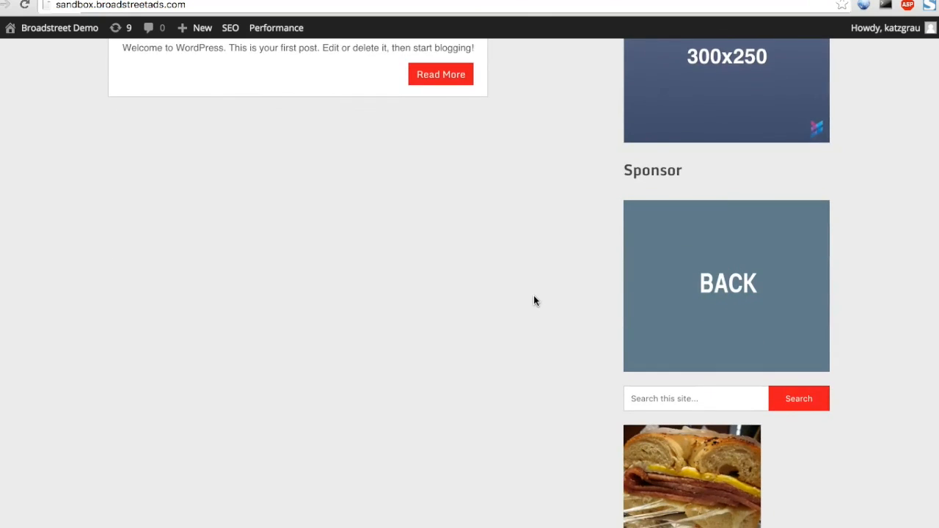
pyautogui.scroll(4, 534, 299)
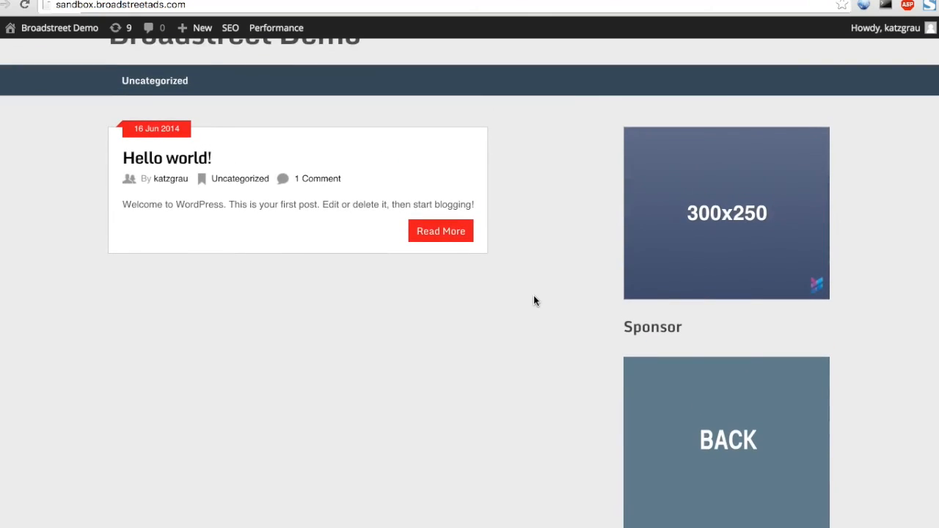
pyautogui.scroll(1, 534, 300)
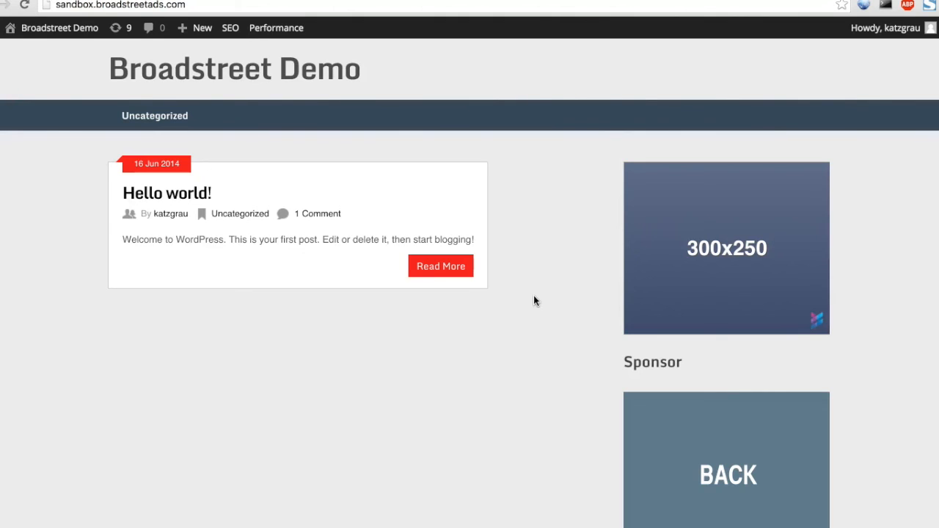
pyautogui.scroll(-5, 534, 295)
pyautogui.scroll(4, 533, 295)
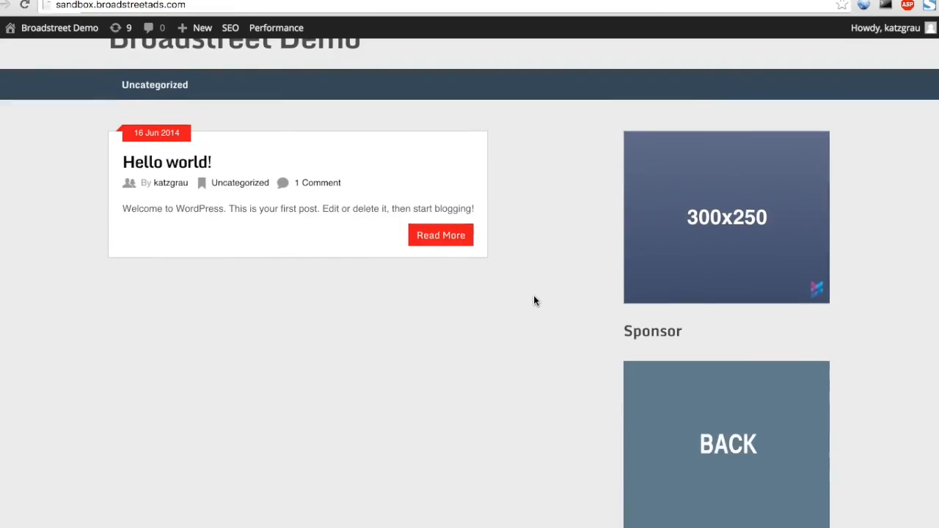
pyautogui.scroll(-1, 533, 301)
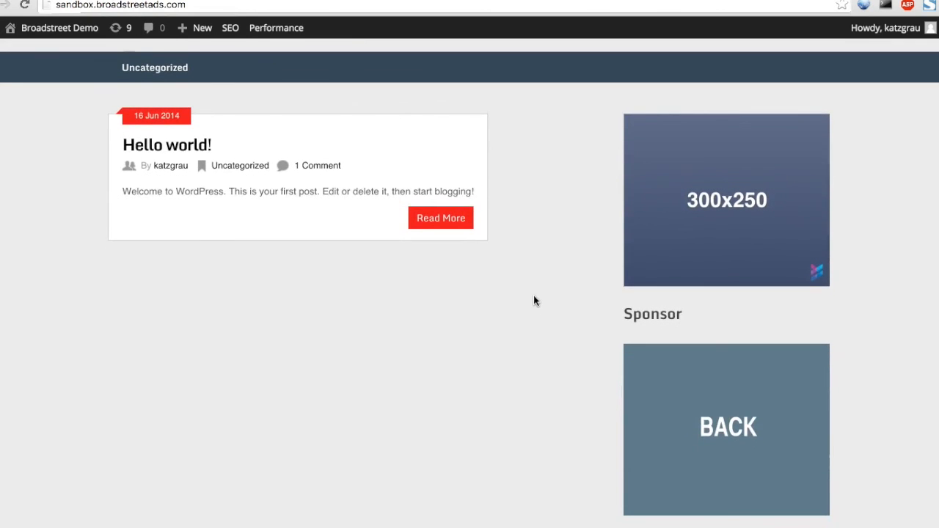
pyautogui.scroll(1, 533, 301)
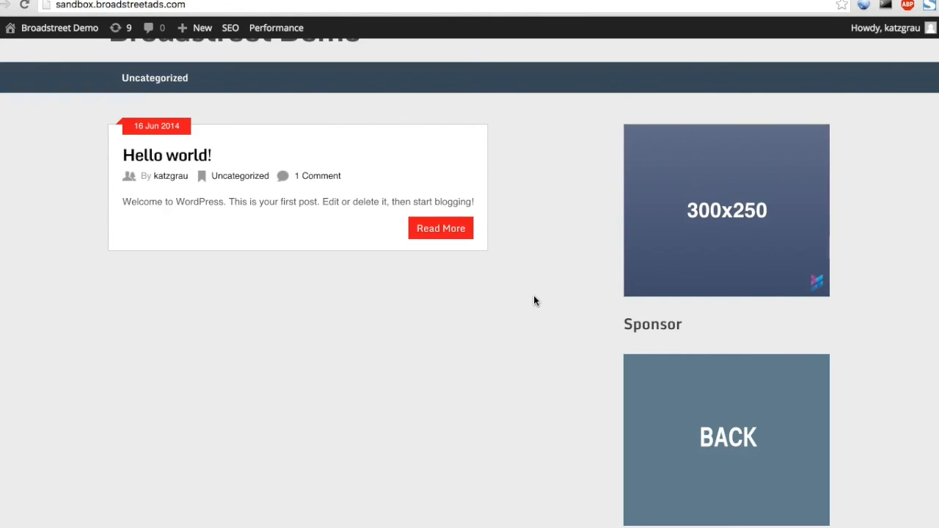
pyautogui.scroll(-2, 533, 301)
pyautogui.scroll(3, 534, 300)
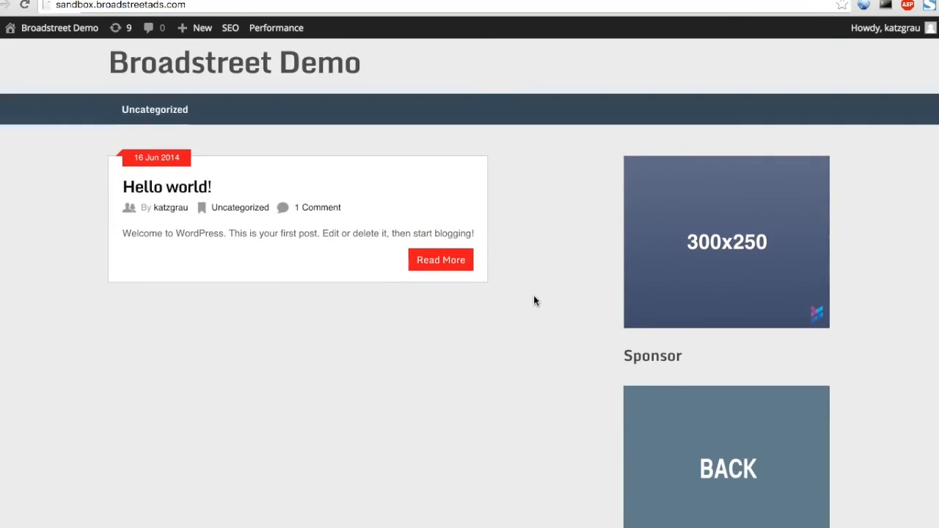
pyautogui.scroll(1, 533, 300)
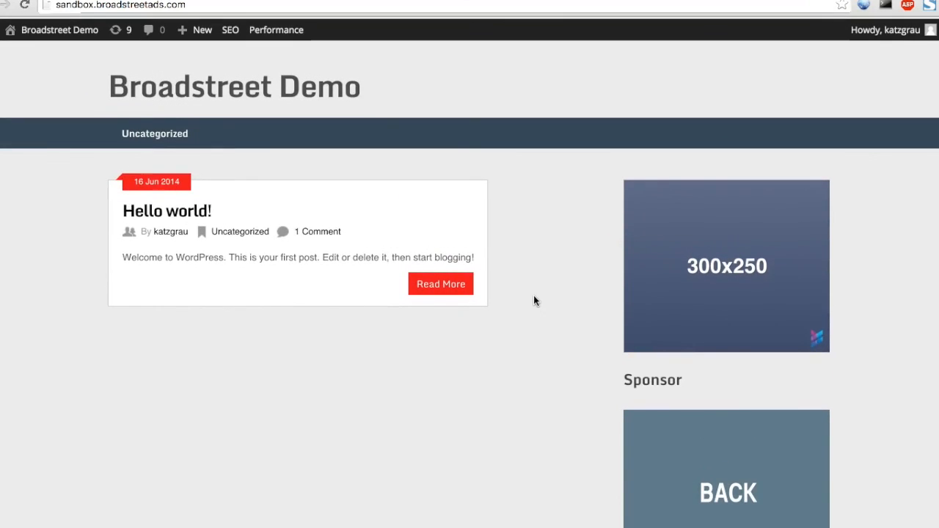